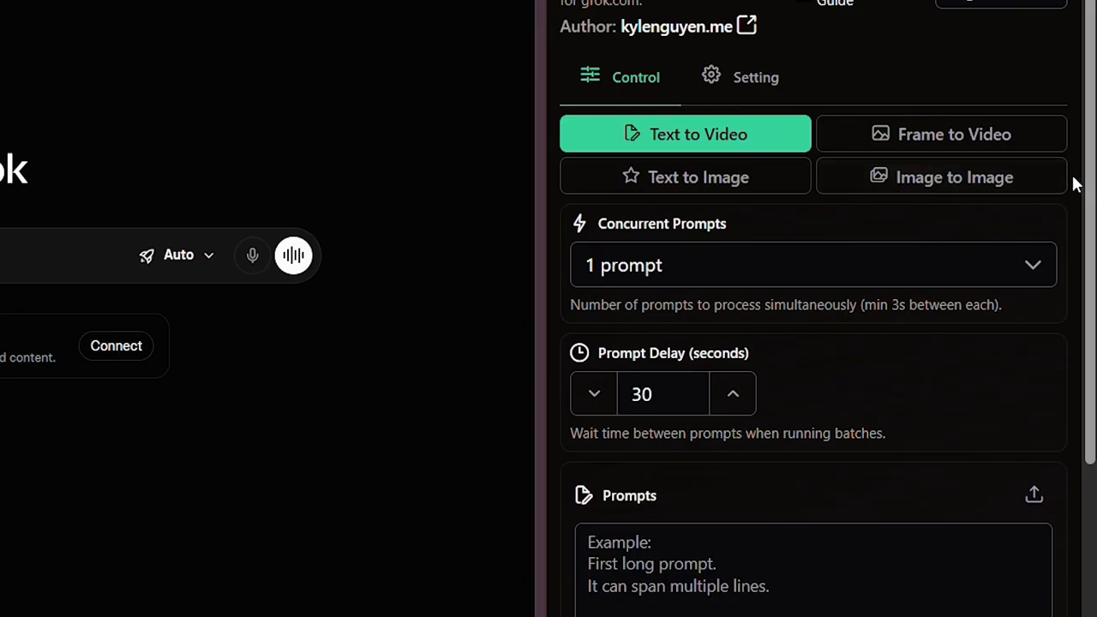
Switch the automation to Frame to Video mode and set Concurrent Prompts to 1 prompt.
left_click(925, 151)
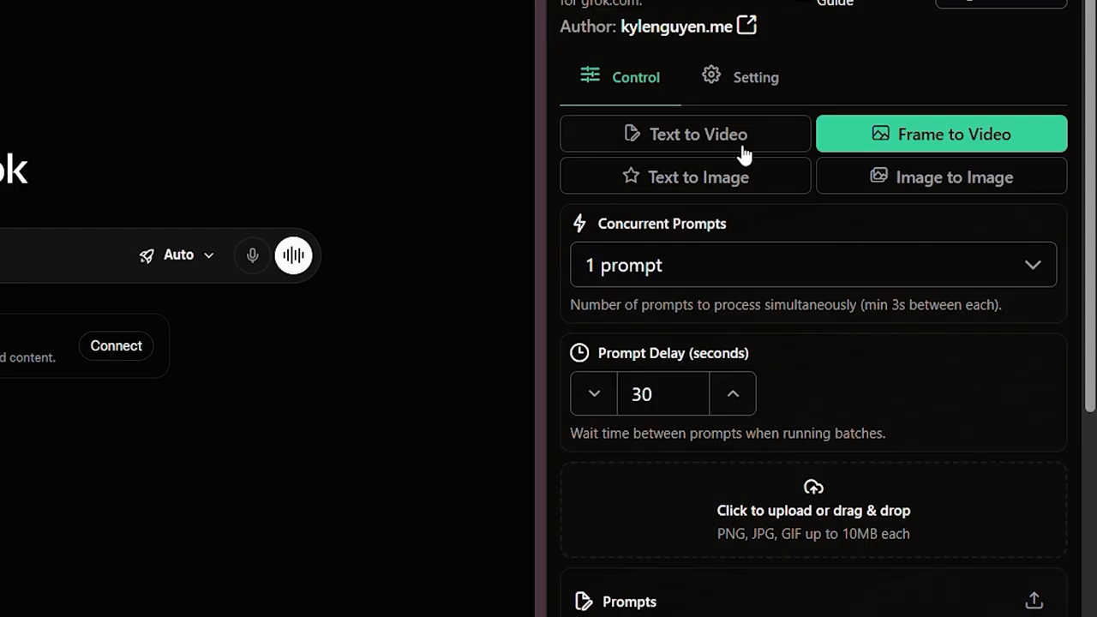
scroll(781, 153, "down", 2)
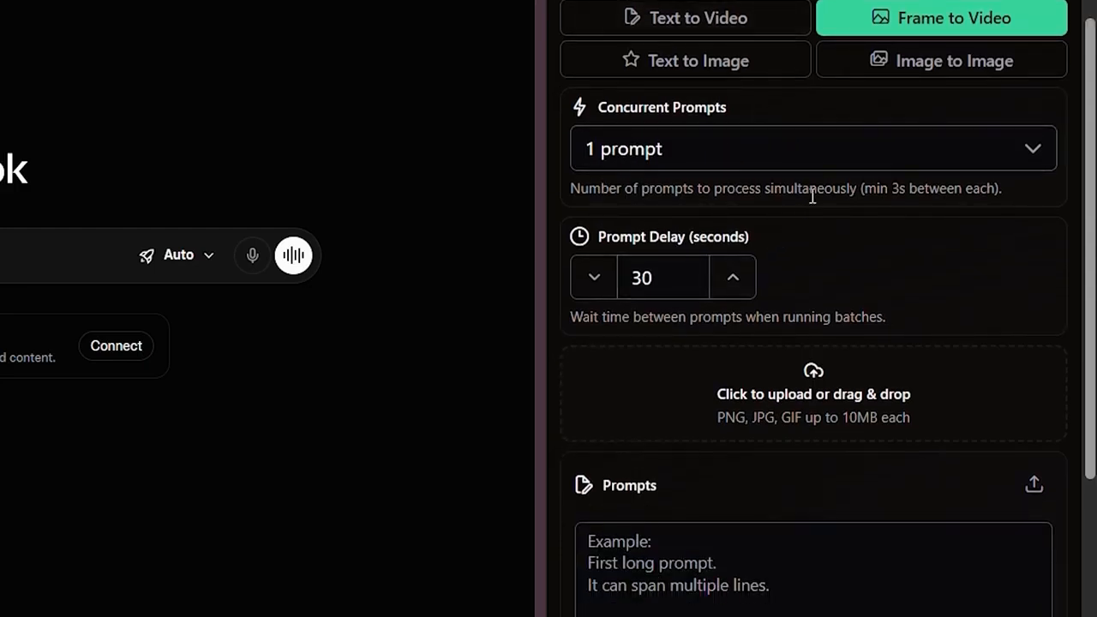
left_click(671, 148)
left_click(627, 194)
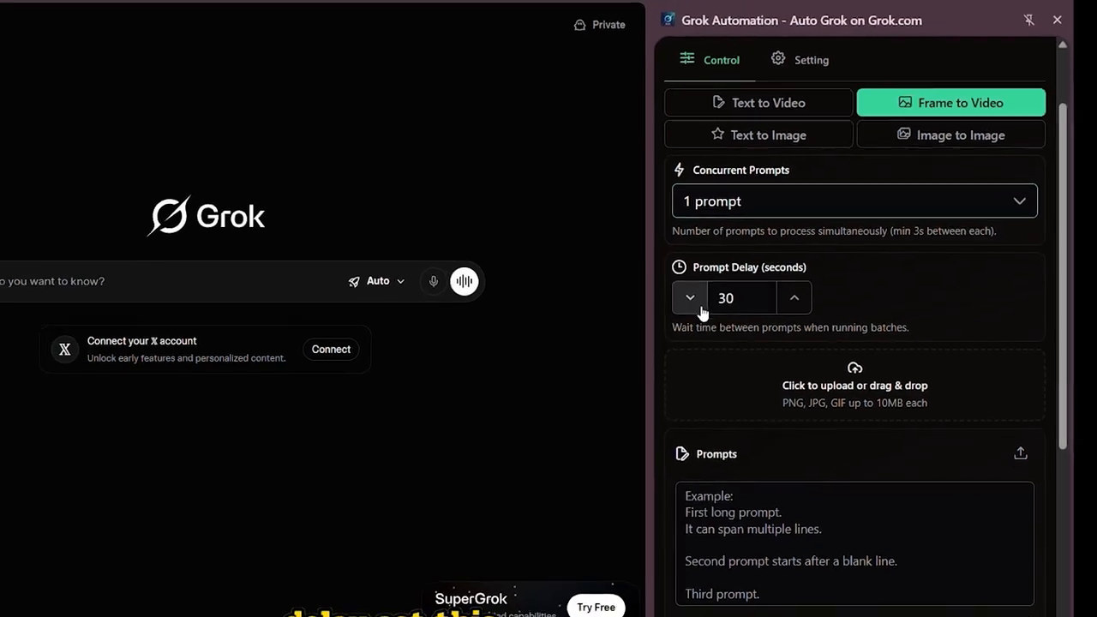
Set the prompt delay to 15 seconds.
left_click(695, 305)
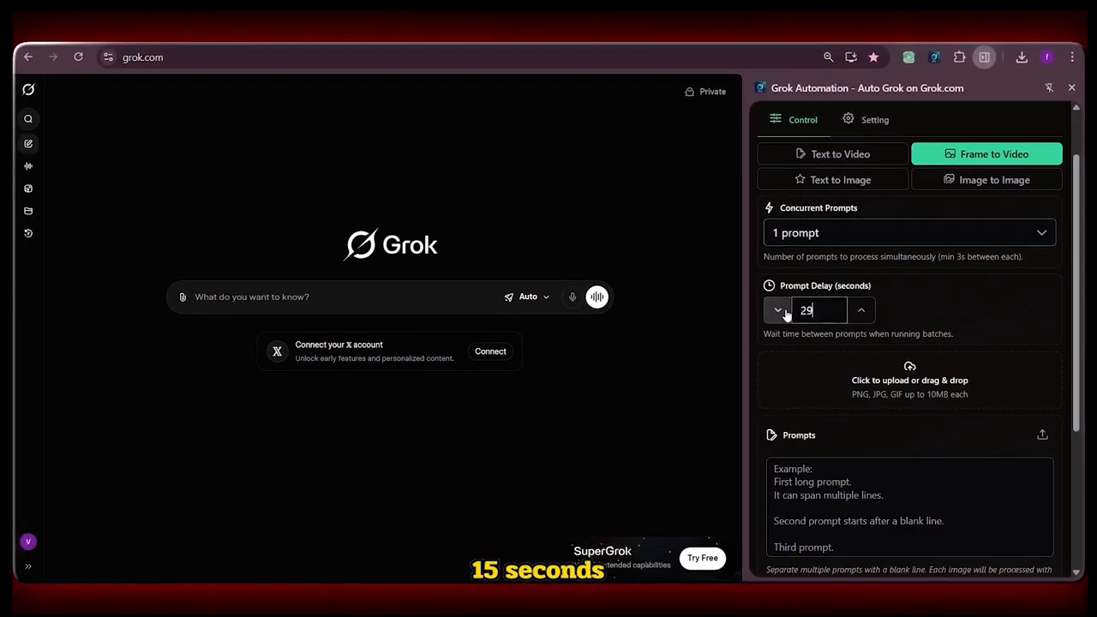
left_click(785, 313)
left_click(785, 313)
left_click(785, 313)
left_click(785, 314)
left_click(785, 313)
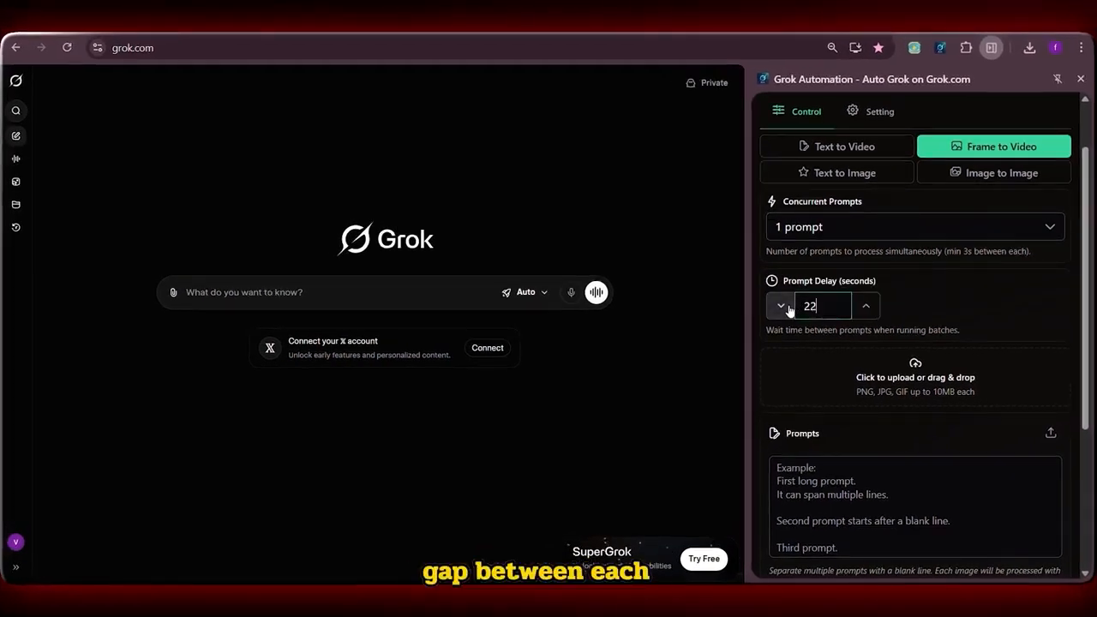
left_click(780, 305)
left_click(781, 306)
left_click(780, 306)
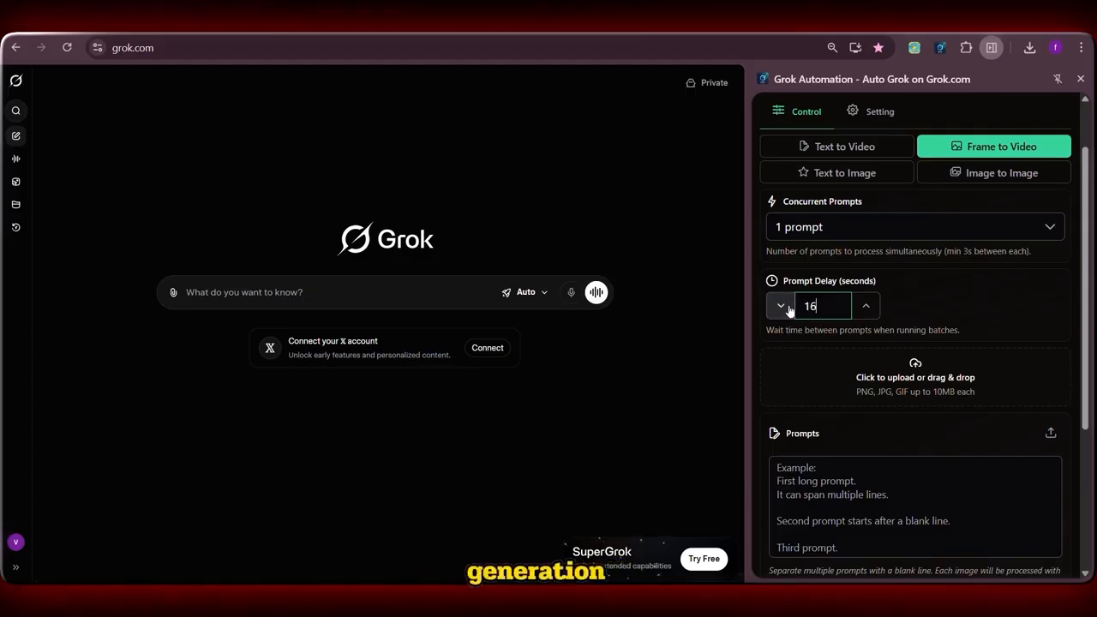
left_click(787, 309)
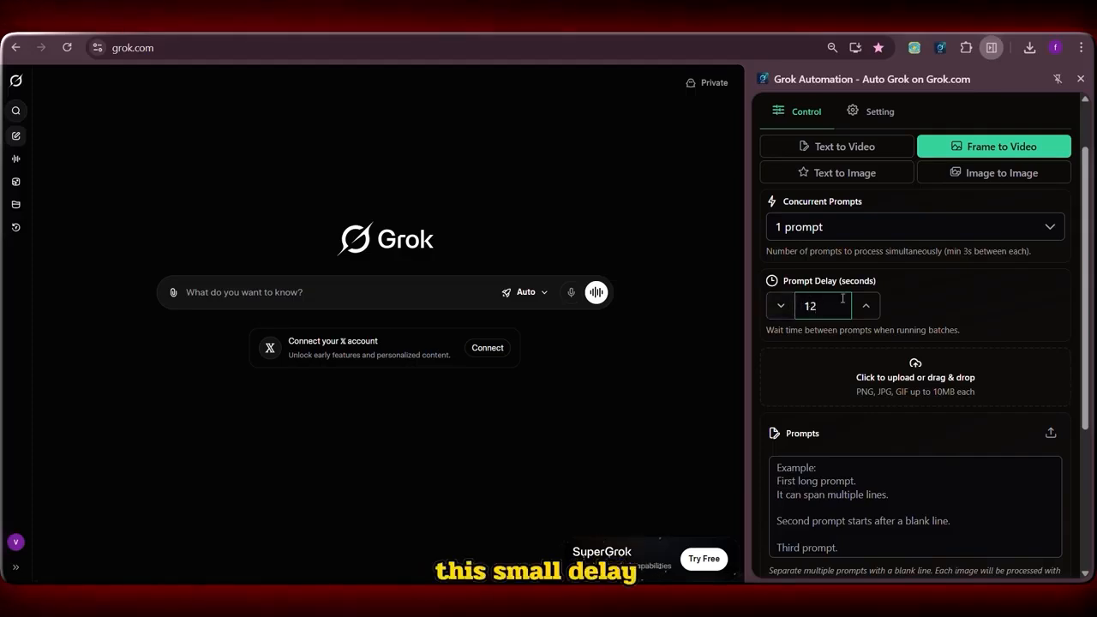
left_click(865, 306)
left_click(865, 307)
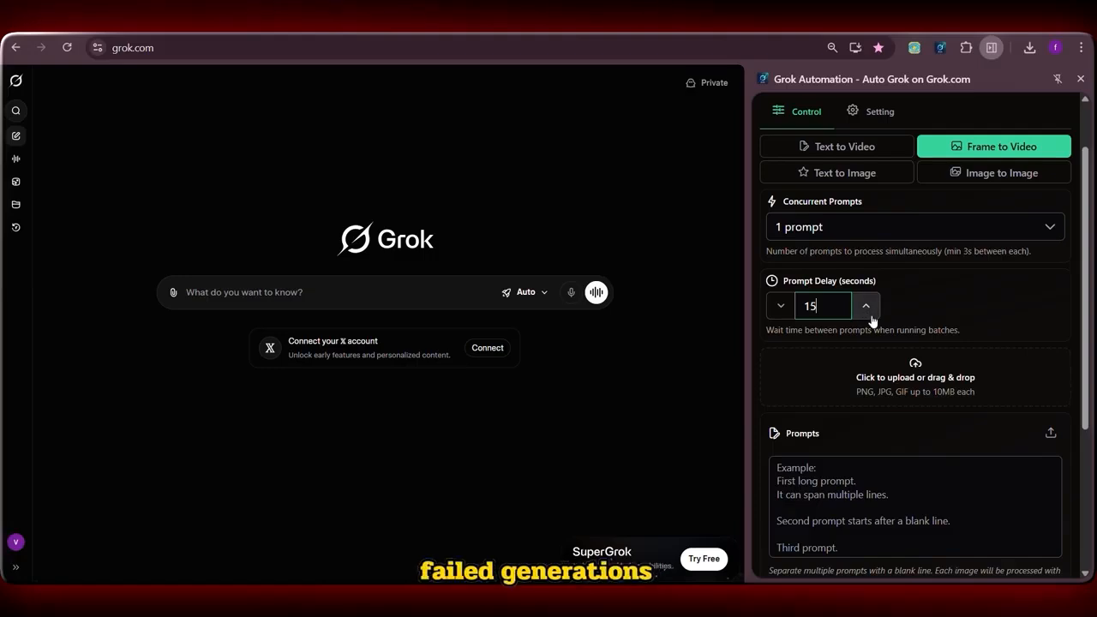
left_click(913, 307)
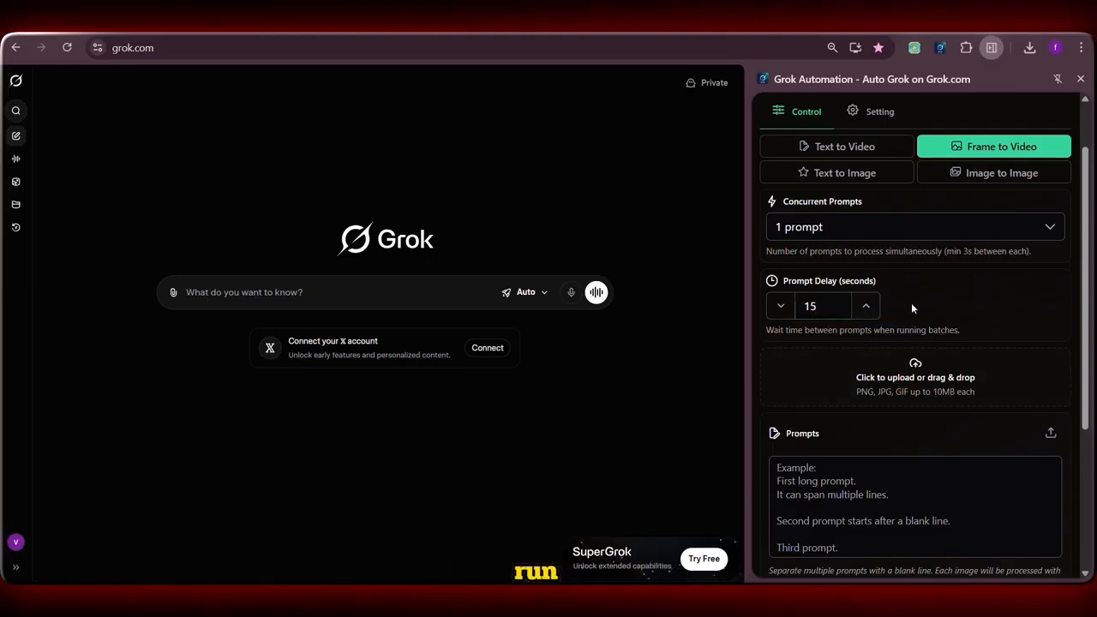
Review the numbered motion prompts in the ChatGPT conversation and the numbered scene images in the Whisk Downloads folder.
scroll(910, 309, "down", 1)
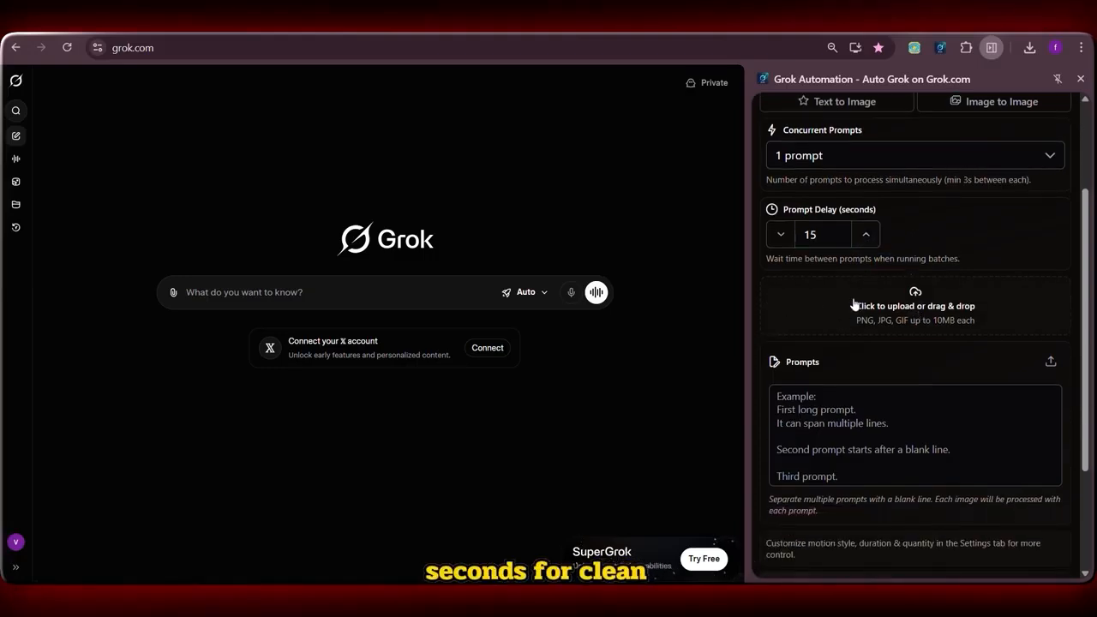
scroll(853, 304, "up", 1)
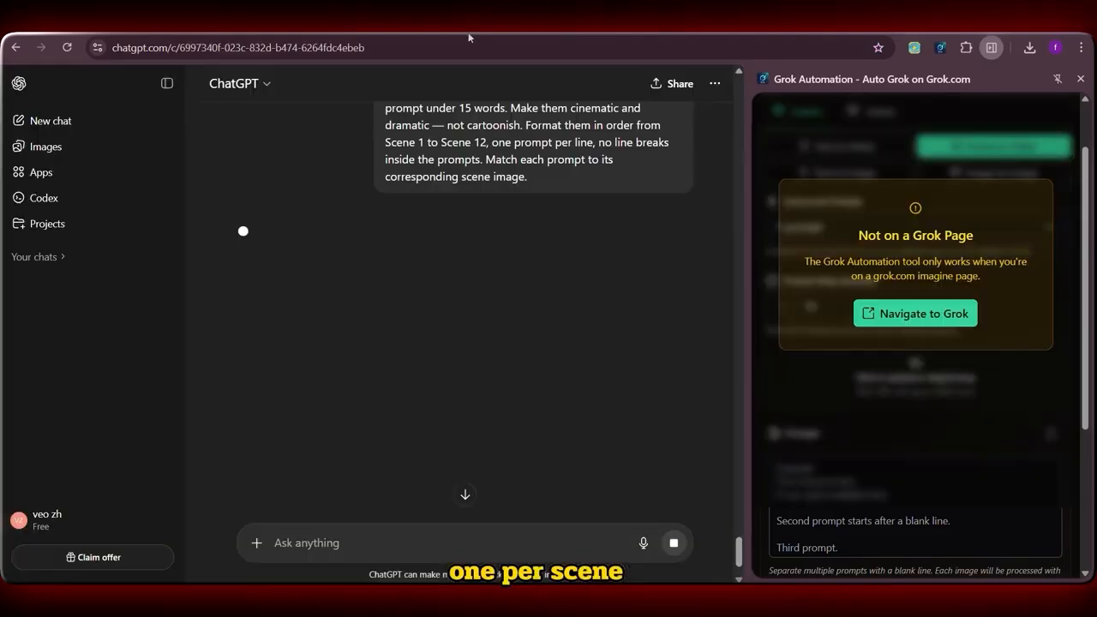
left_click(470, 35)
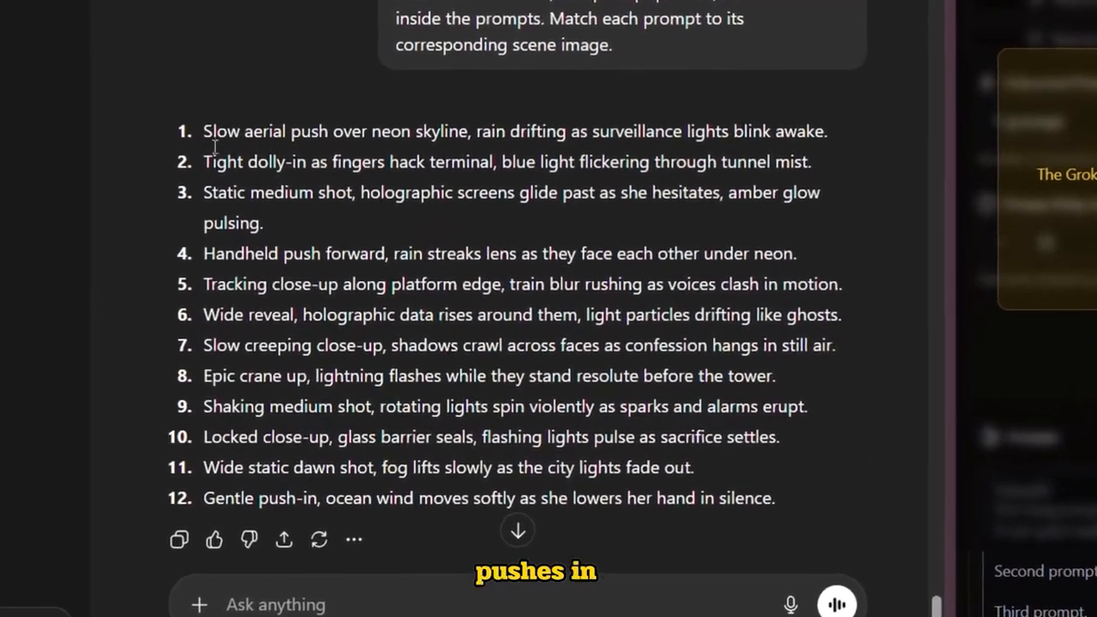
left_click_drag(214, 129, 411, 163)
left_click(592, 190)
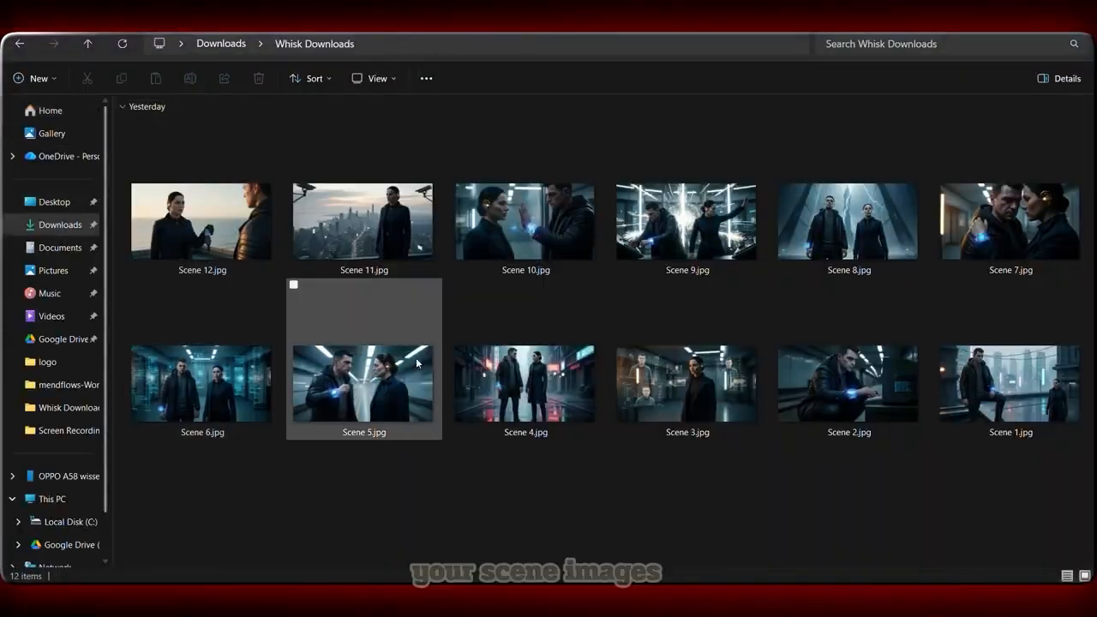
left_click(1059, 390)
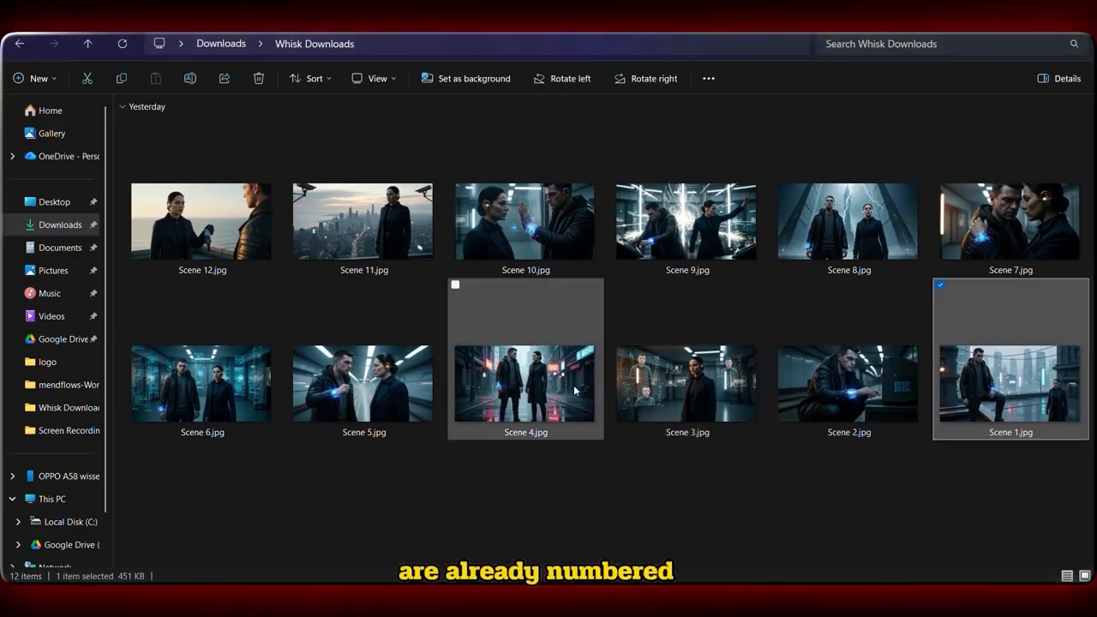
left_click(266, 255)
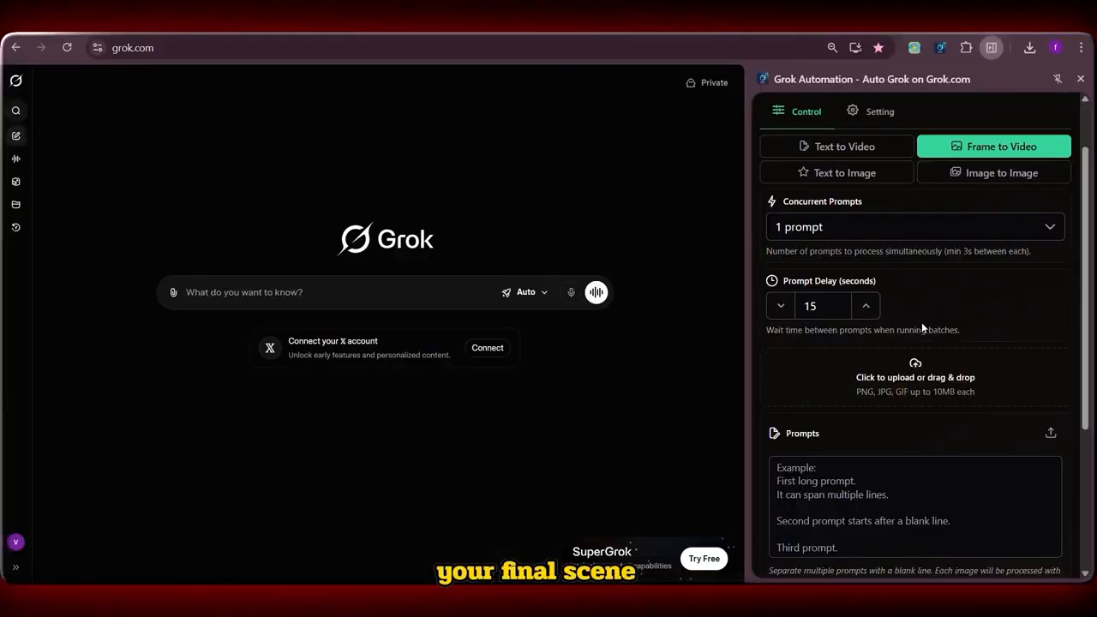
Upload Scene 1.jpg, Scene 2.jpg and Scene 3.jpg one after another from the Whisk Downloads folder to the Grok Automation image area.
scroll(921, 322, "down", 2)
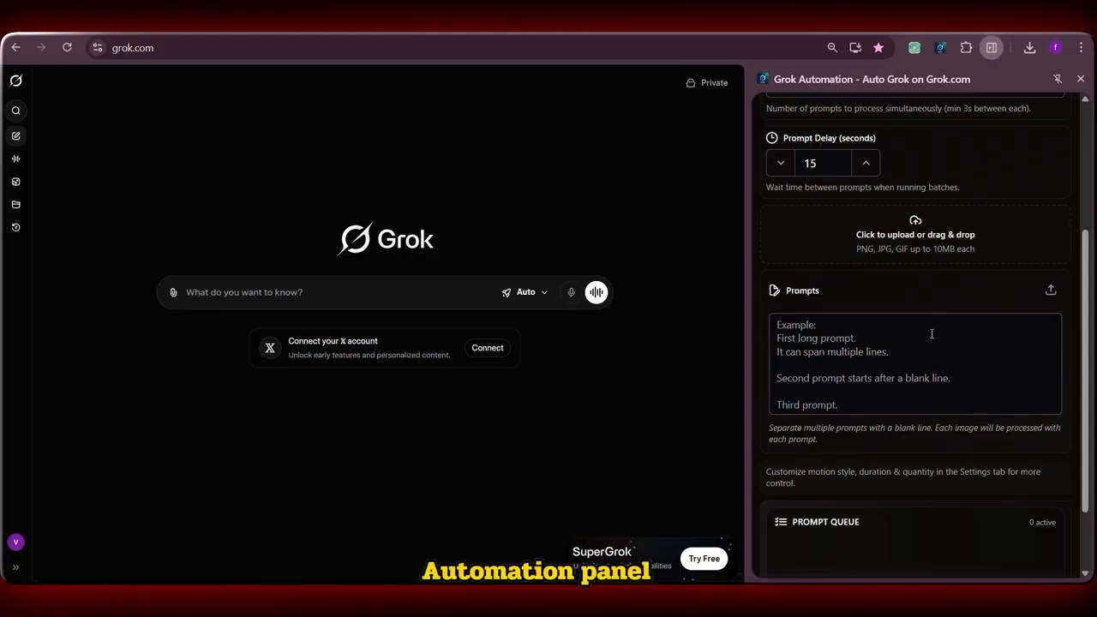
scroll(915, 360, "up", 2)
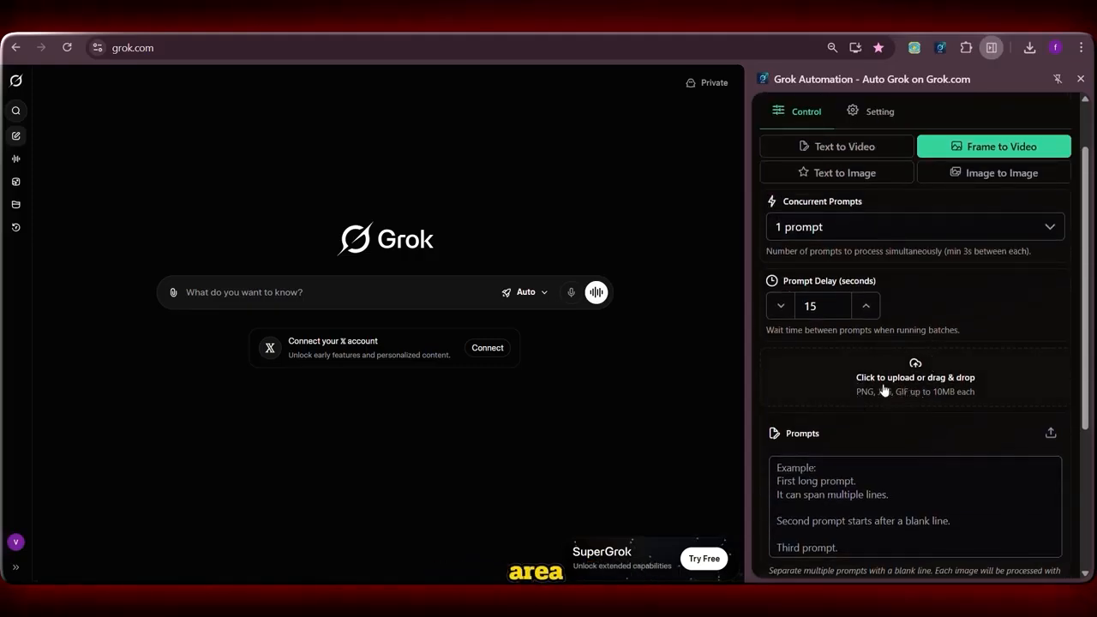
left_click(931, 387)
left_click(159, 453)
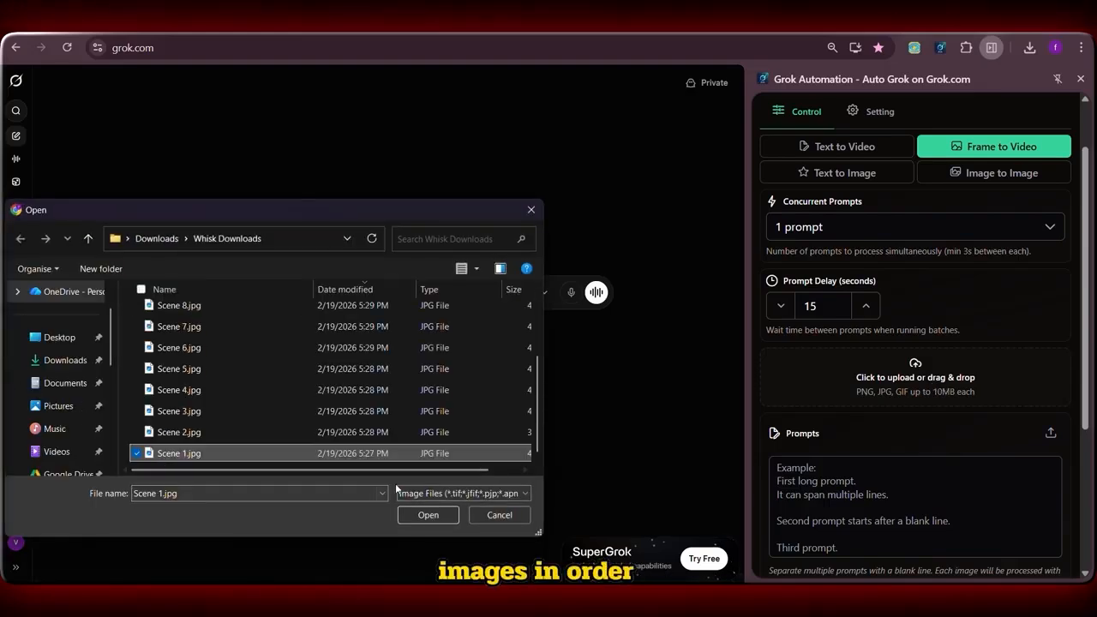
left_click(429, 514)
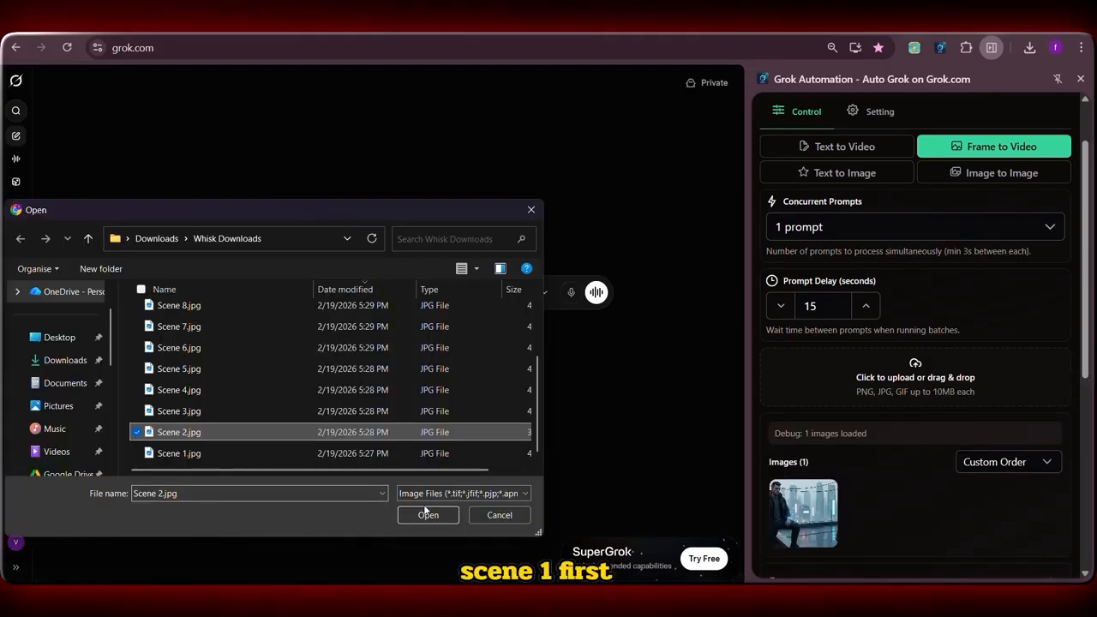
key("Up")
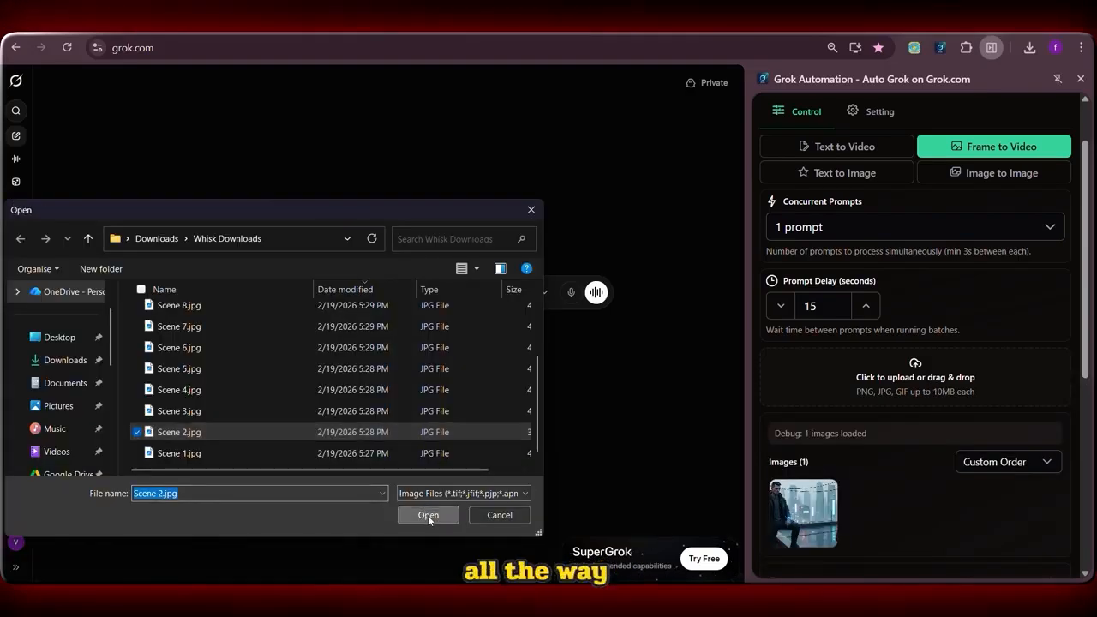
left_click(428, 514)
left_click(794, 377)
key("Up")
left_click(428, 517)
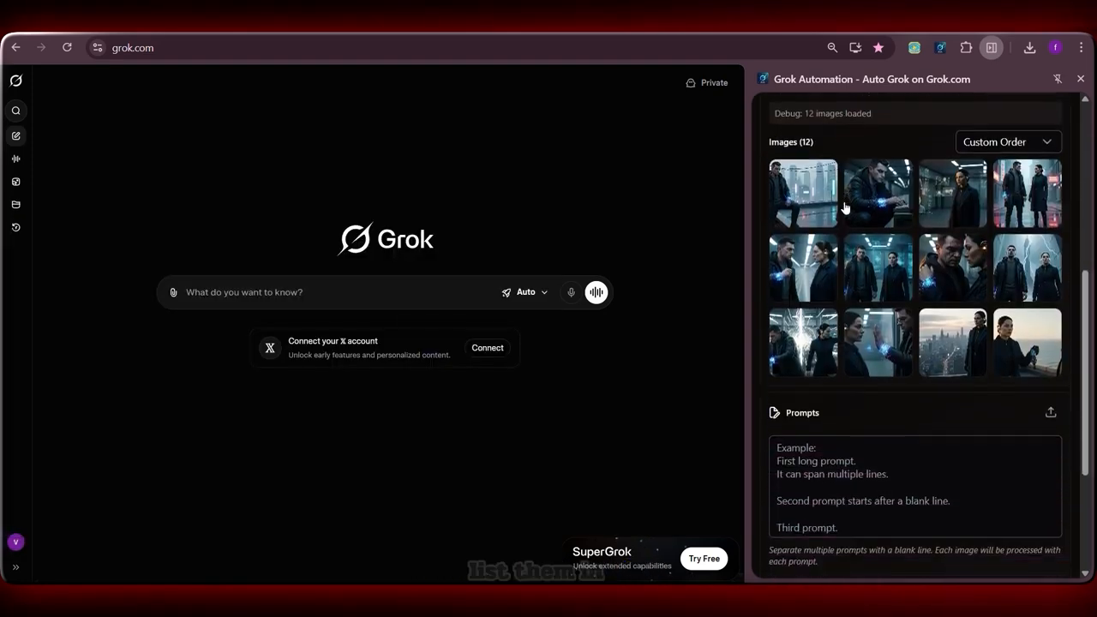
Paste the copied motion prompts, separated by blank lines, into the prompts box below the scene images.
scroll(871, 299, "down", 3)
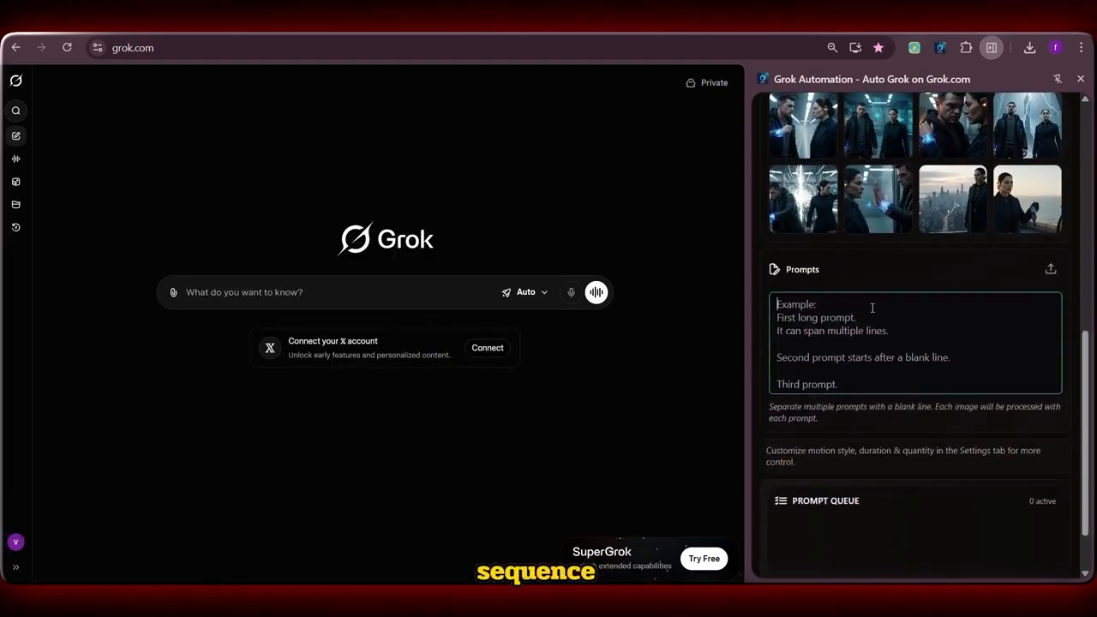
left_click(872, 307)
type("Slow aerial push over neon skyline, rain drifting as surveillance lights blink awake.  Tight dolly-in as fingers hack terminal, blue light flickering through tunnel mist.  Static medium shot, holographic screens glide past as she hesitates, amber glow pulsing.  Handheld push forward, rain streaks lens as they face each other under neon.  Tracking close-up along platform edge, train blur rushing as voices clash in motion.  Wide reveal, holographic data rises around them, light particles drifting like ghosts.  Slow creeping close-up, shadows crawl across faces as confession hangs in still air.  Epic crane up, lightning flashes while they stand resolute before the tower.  Shaking medium shot, rotating lights spin violently as sparks and alarms erupt.  Locked close-up, glass barrier seals, flashing lights pulse as sacrifice settles.  Wide static dawn shot, fog lifts slowly as the city lights fade out.  Gentle push-in, ocean wind moves softly as she lowers her hand in silence.")
Check the per-prompt duration list to see which scene image is paired with each prompt.
scroll(871, 308, "down", 2)
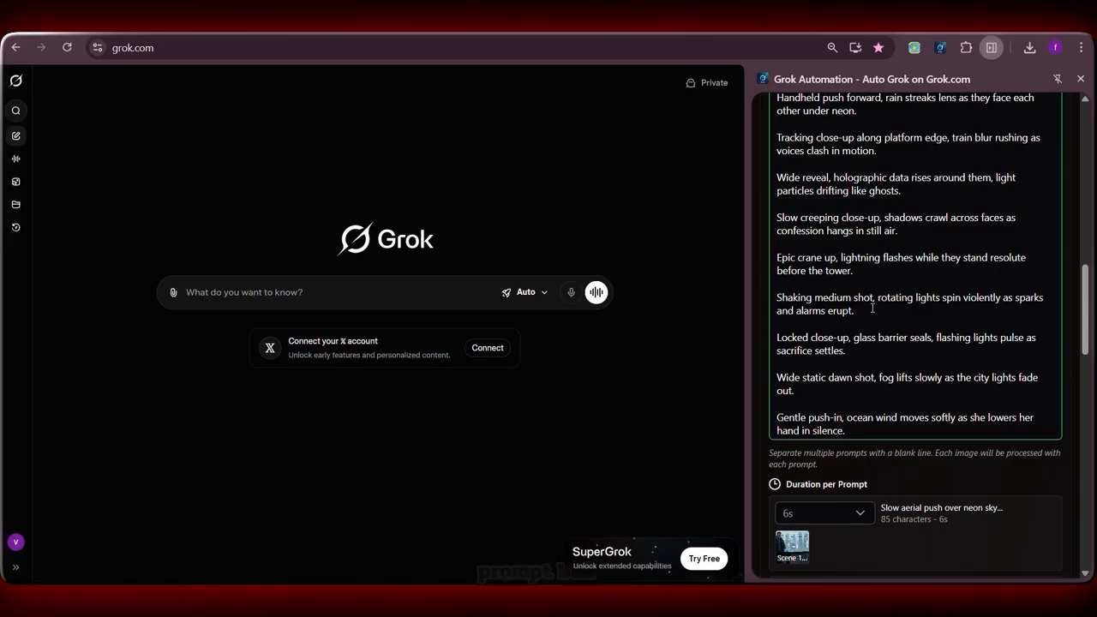
scroll(871, 307, "down", 2)
scroll(872, 308, "down", 1)
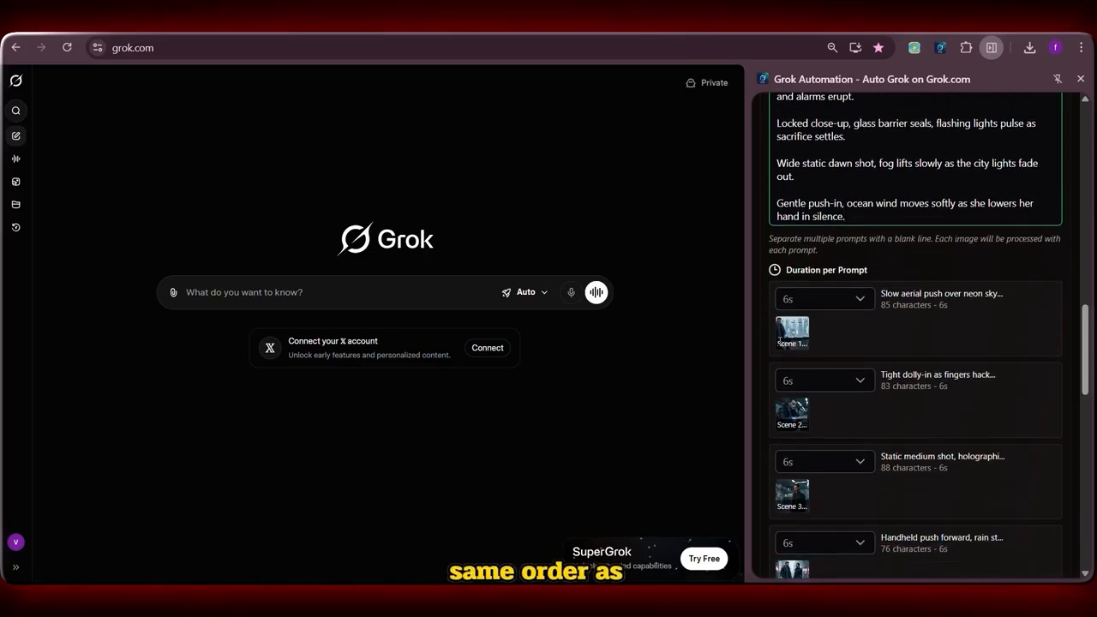
scroll(936, 321, "down", 2)
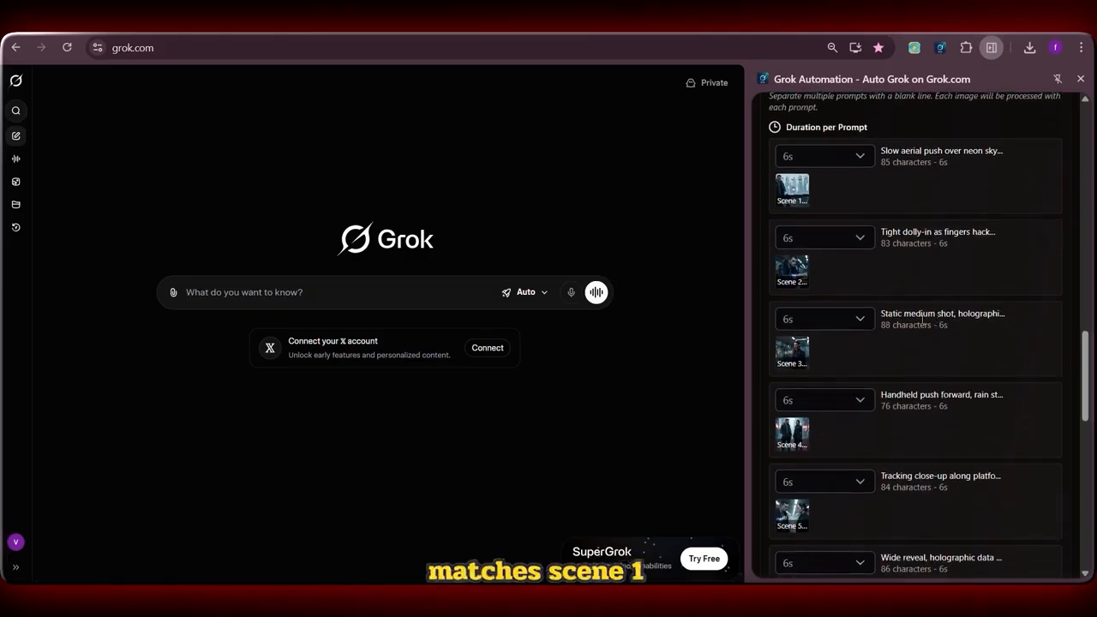
scroll(807, 299, "down", 2)
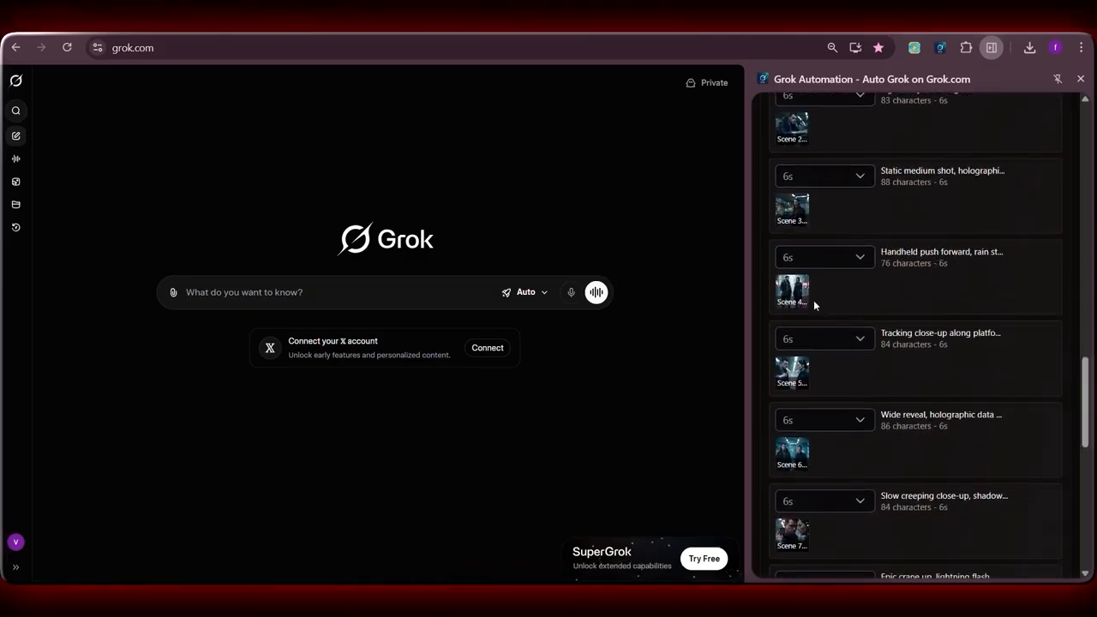
scroll(813, 300, "down", 3)
scroll(833, 357, "down", 1)
scroll(873, 381, "down", 1)
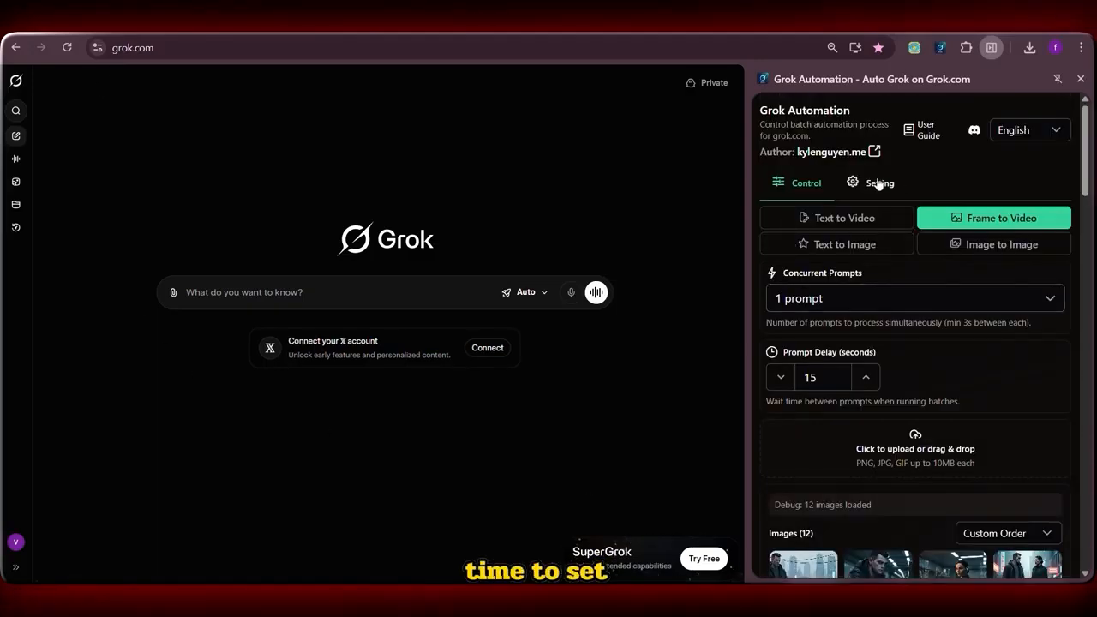
Open the automation settings and choose 16:9 (YouTube) as the default aspect ratio.
left_click(878, 183)
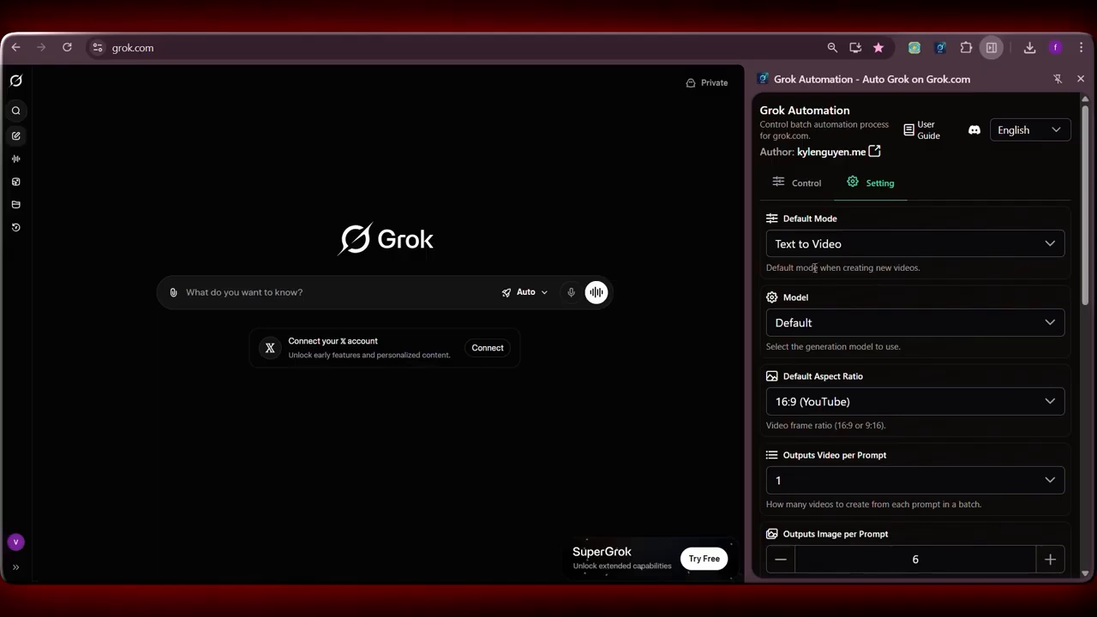
scroll(809, 271, "down", 4)
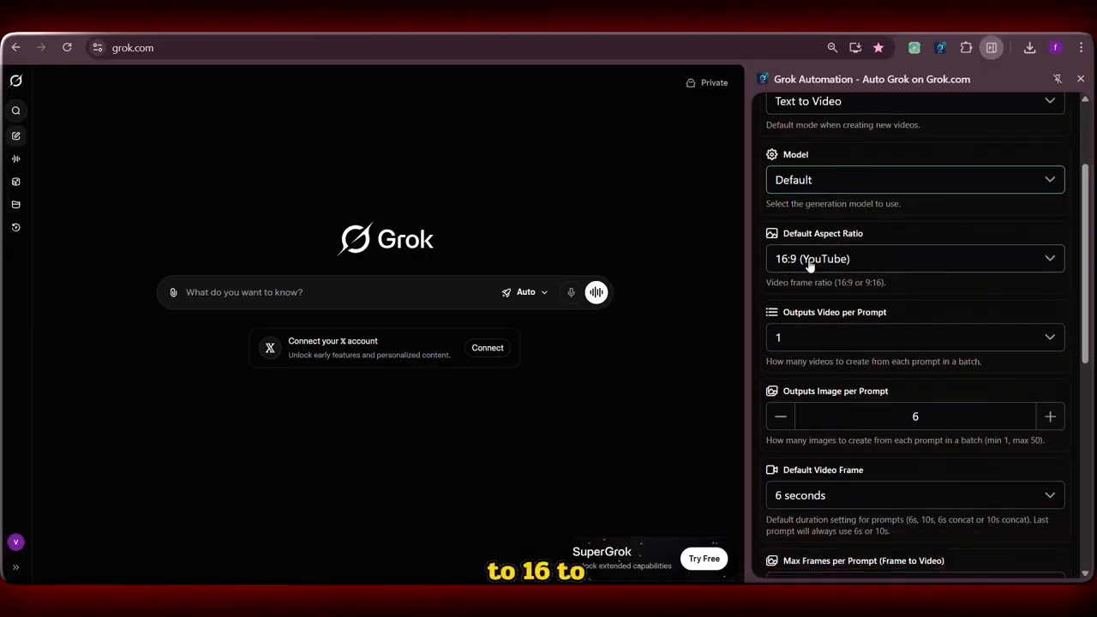
left_click(803, 260)
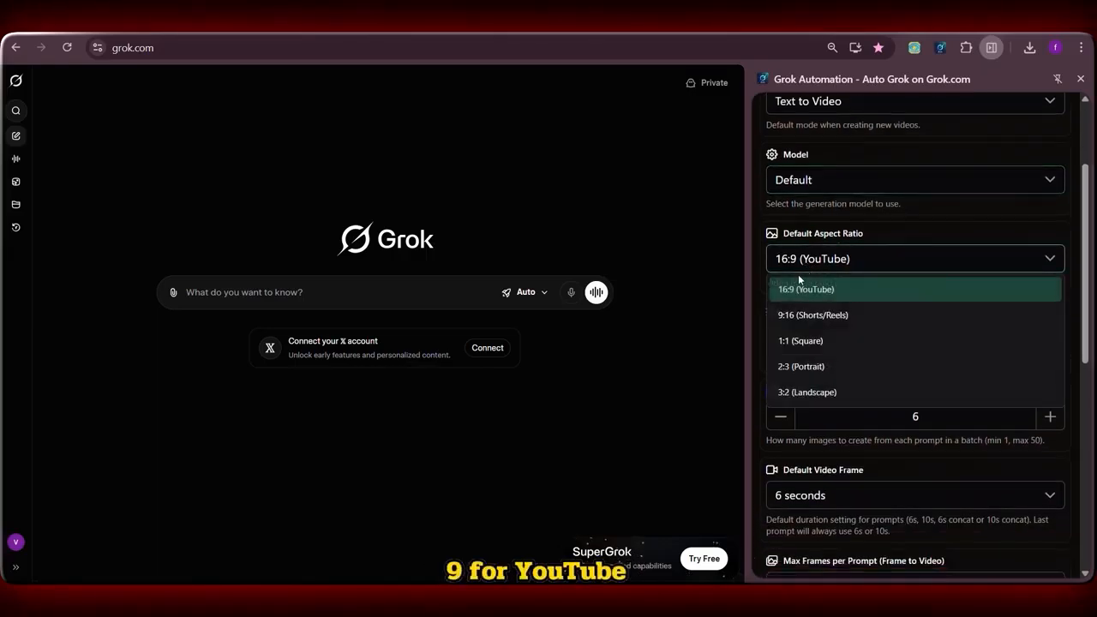
left_click(855, 288)
Review the output, video frame and retry settings, and set the auto download quality to 720p.
scroll(854, 284, "down", 2)
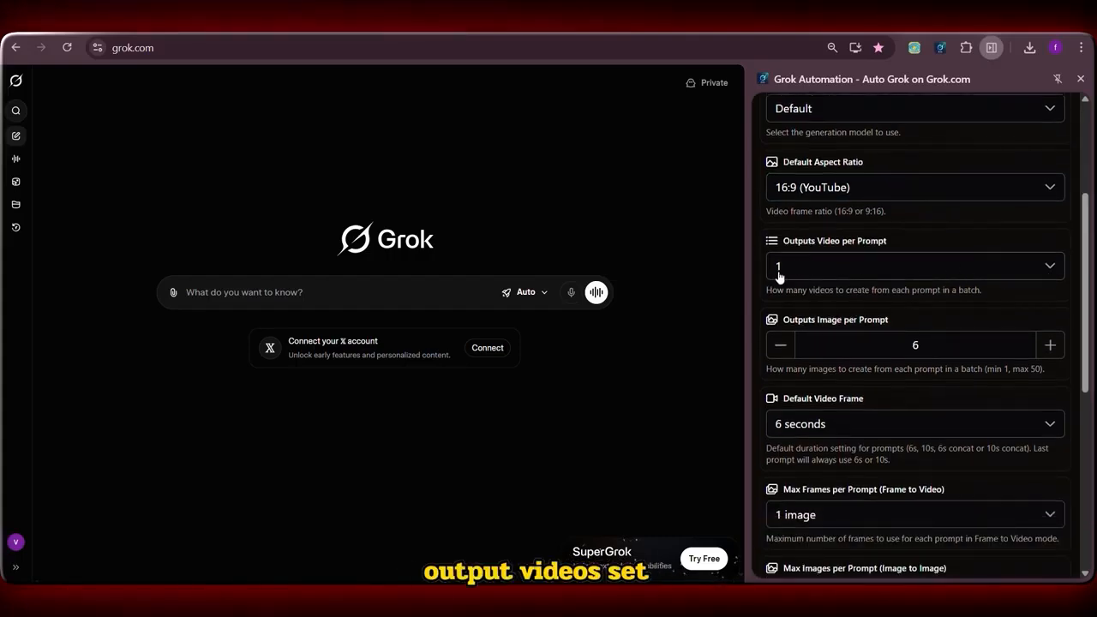
scroll(792, 324, "down", 3)
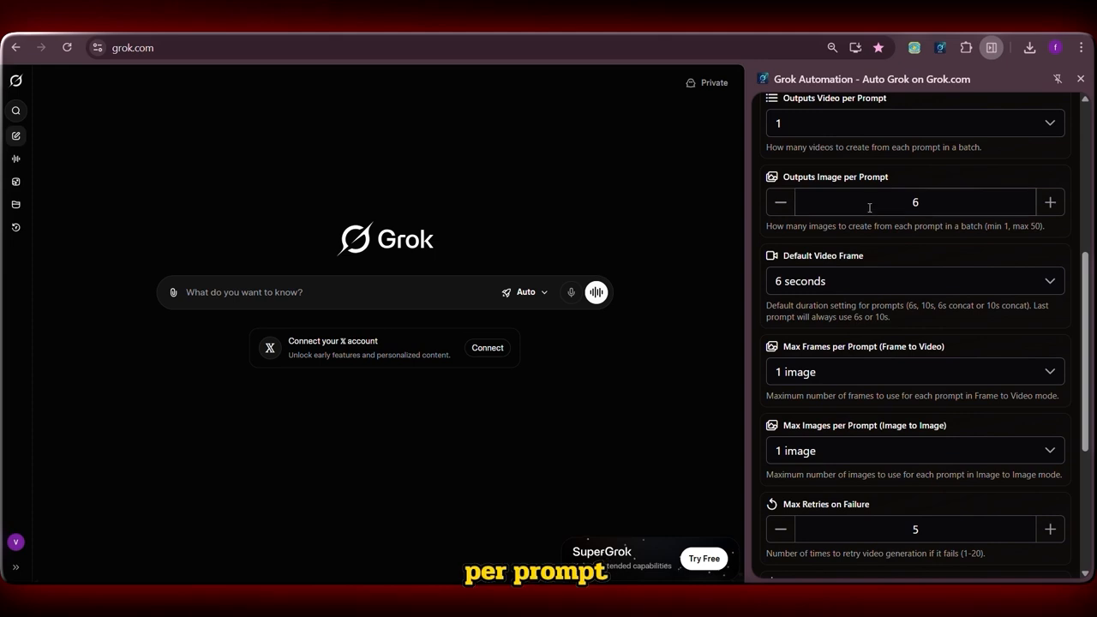
scroll(905, 294, "up", 1)
scroll(906, 294, "down", 1)
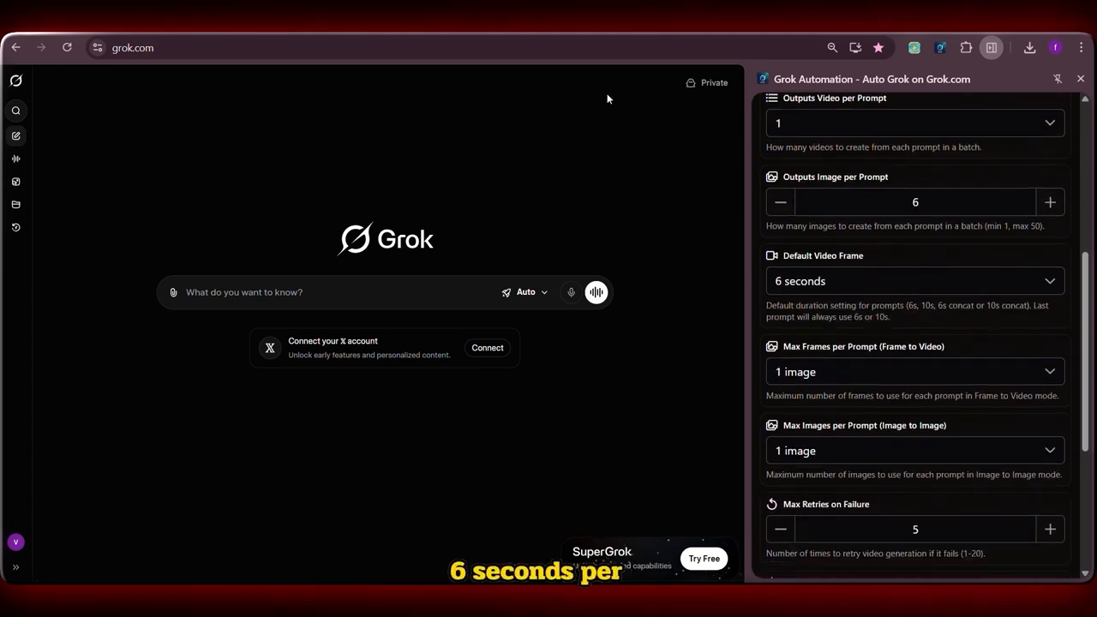
scroll(847, 162, "down", 5)
scroll(835, 249, "down", 2)
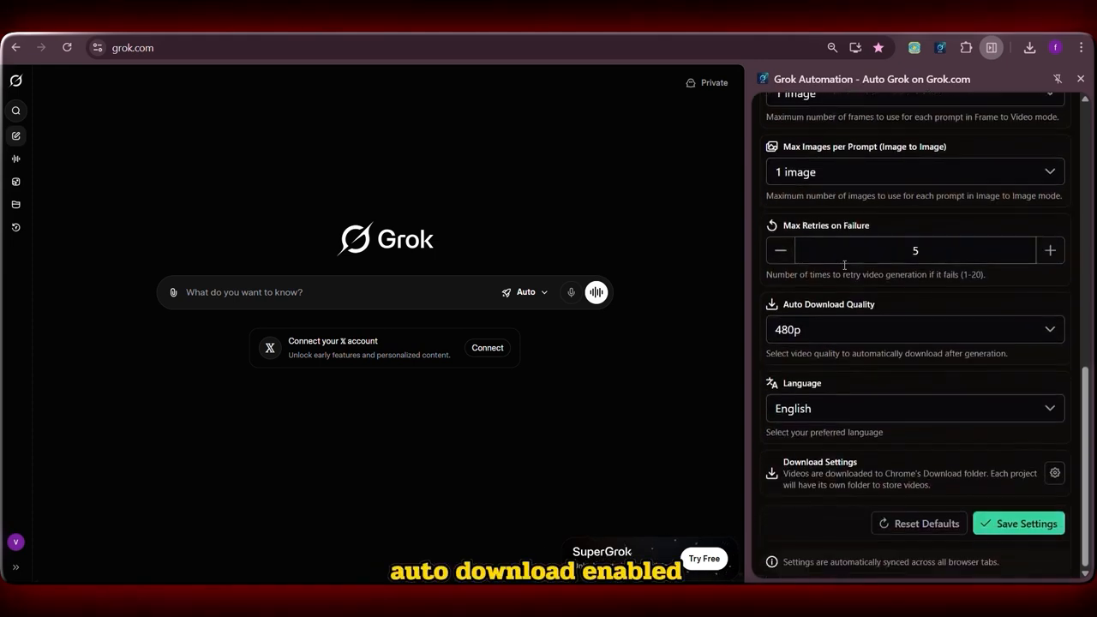
left_click(867, 331)
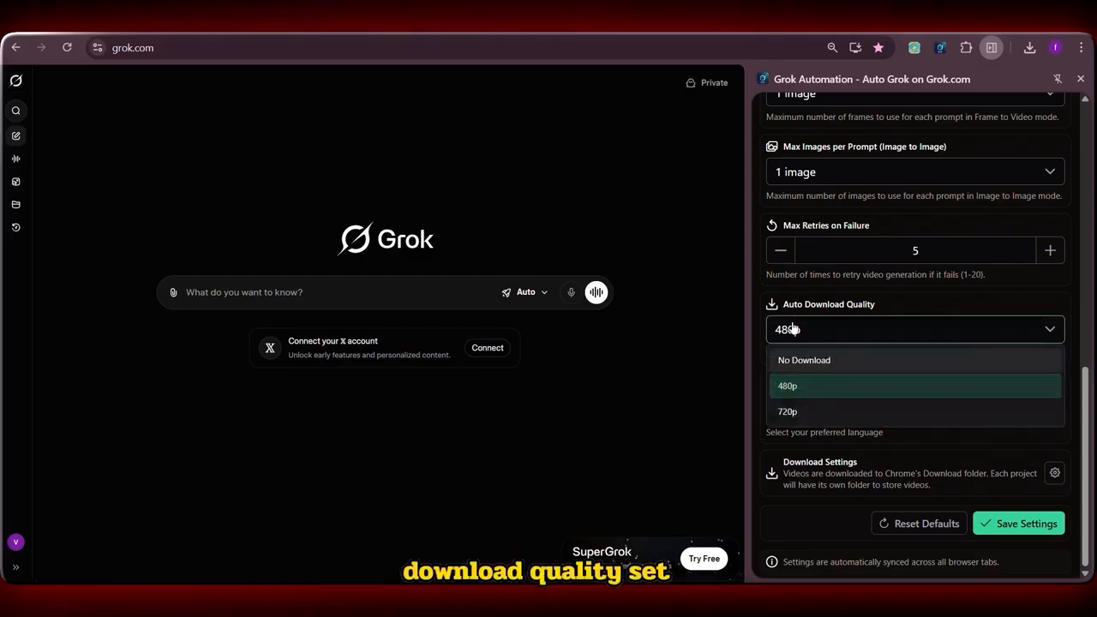
left_click(812, 413)
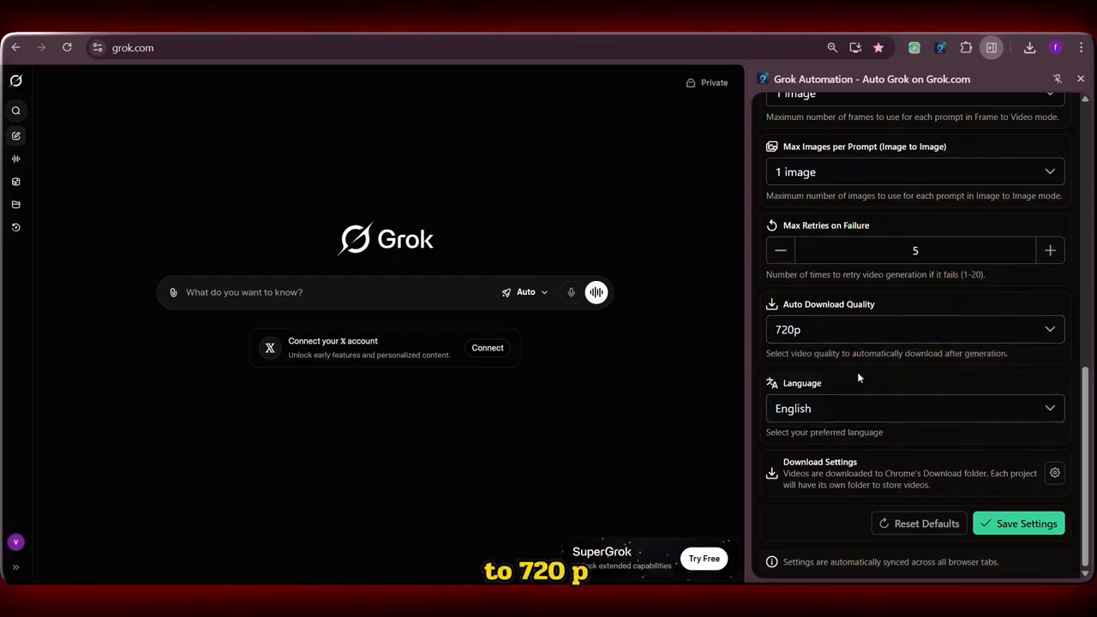
Keep English as the automation language and run the prompt queue with the paired scene images.
left_click(839, 408)
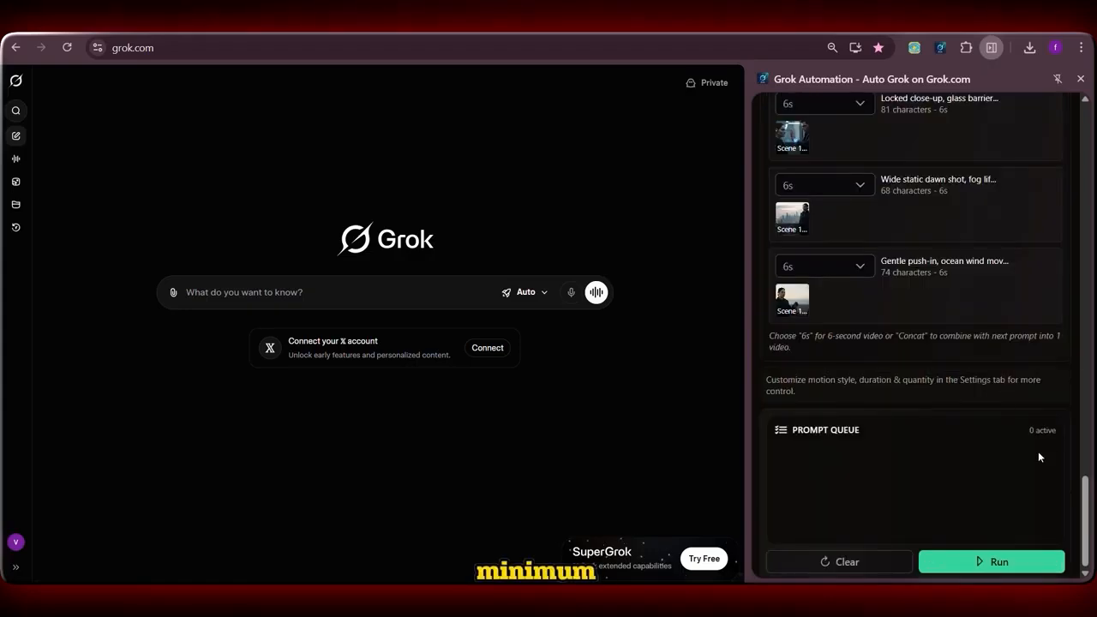
left_click(990, 561)
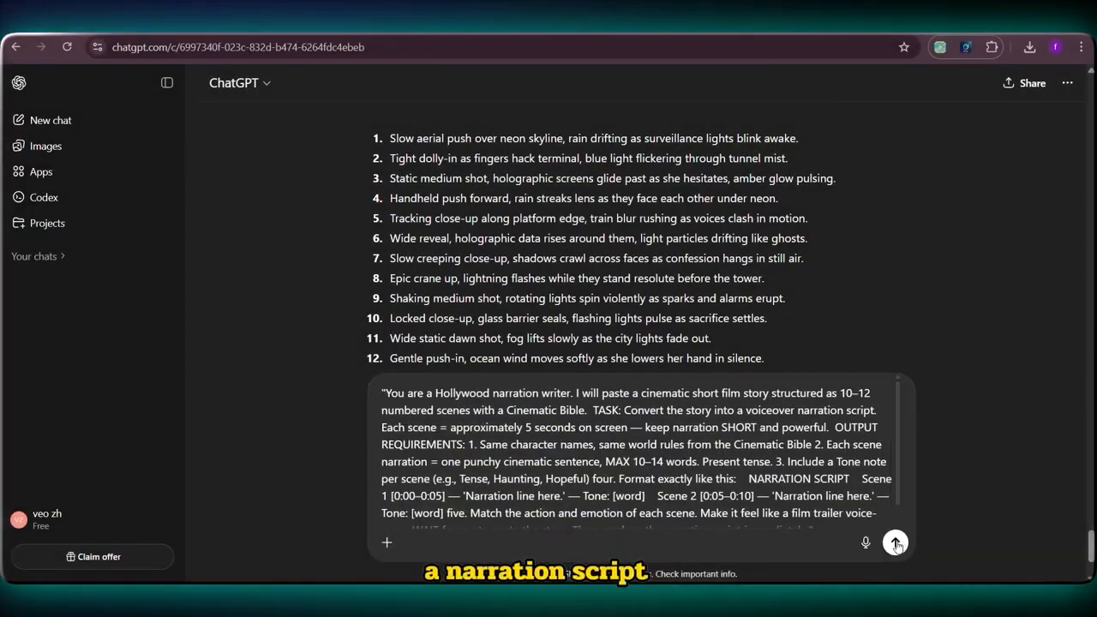
In ChatGPT, submit the Hollywood narration writer prompt and the cinematic story to generate a scene-by-scene voiceover script.
left_click(895, 543)
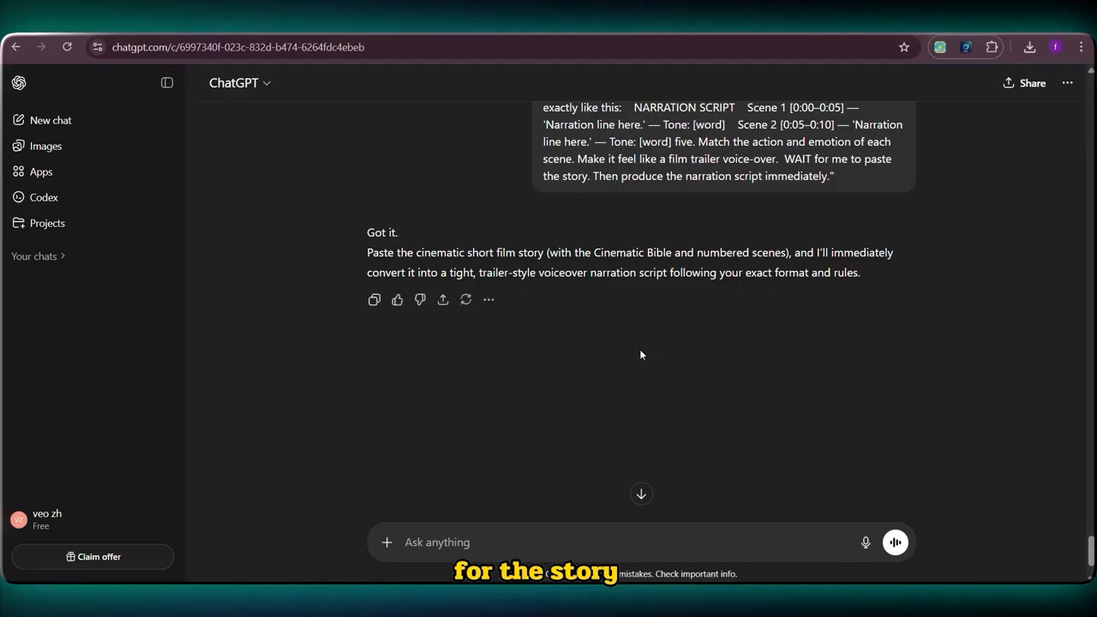
key("ctrl+v")
key("Return")
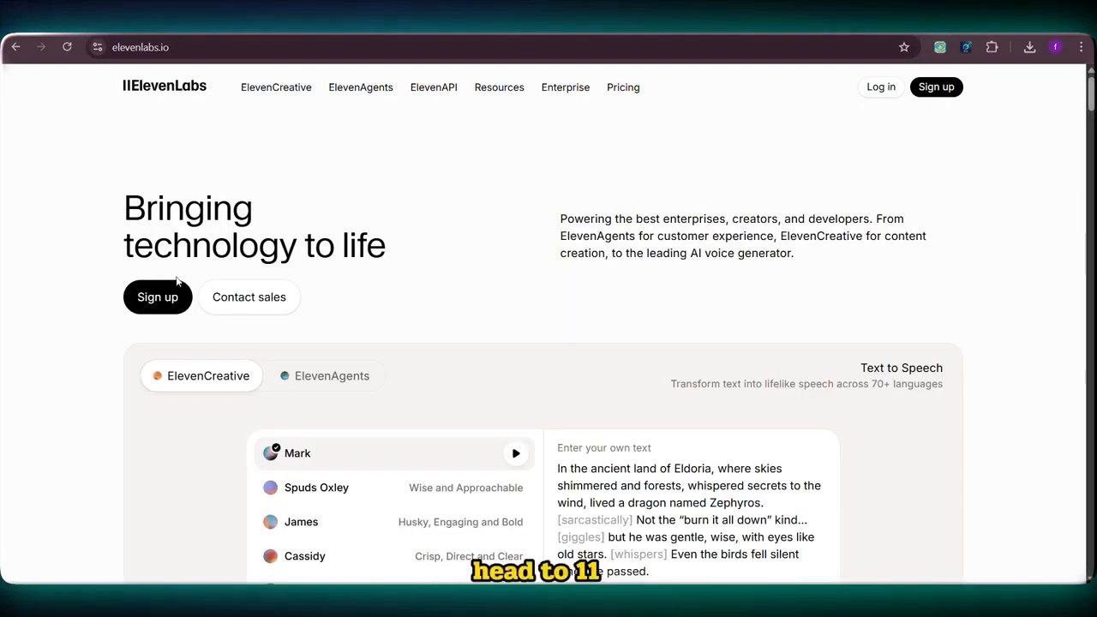
Switch to ElevenLabs and check the free plan's total and remaining credits in the account balance.
left_click(163, 299)
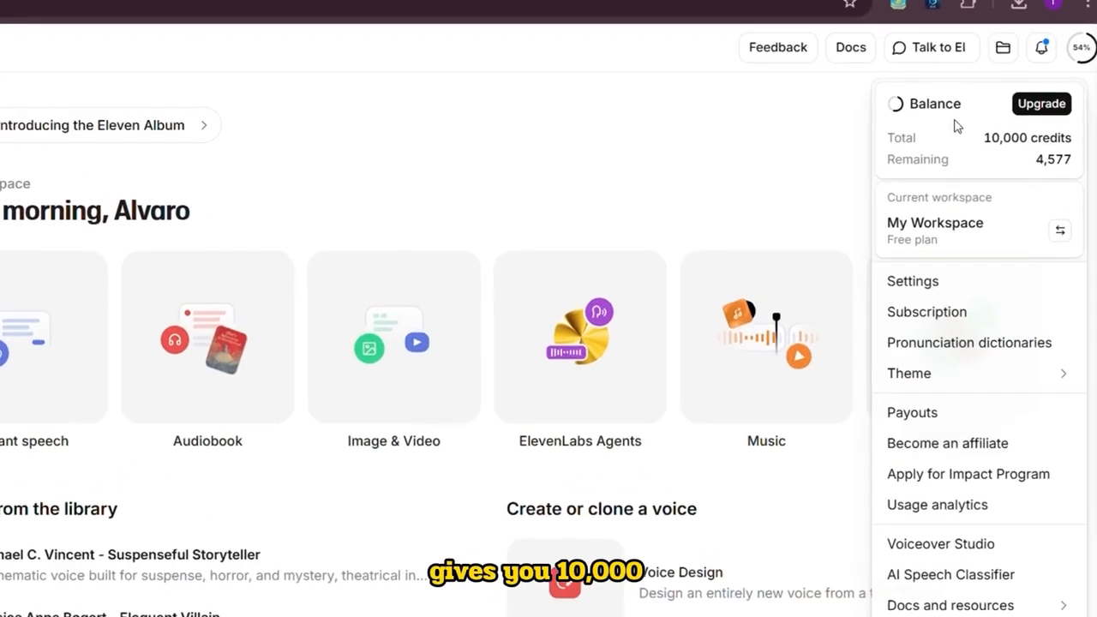
left_click_drag(981, 137, 1021, 144)
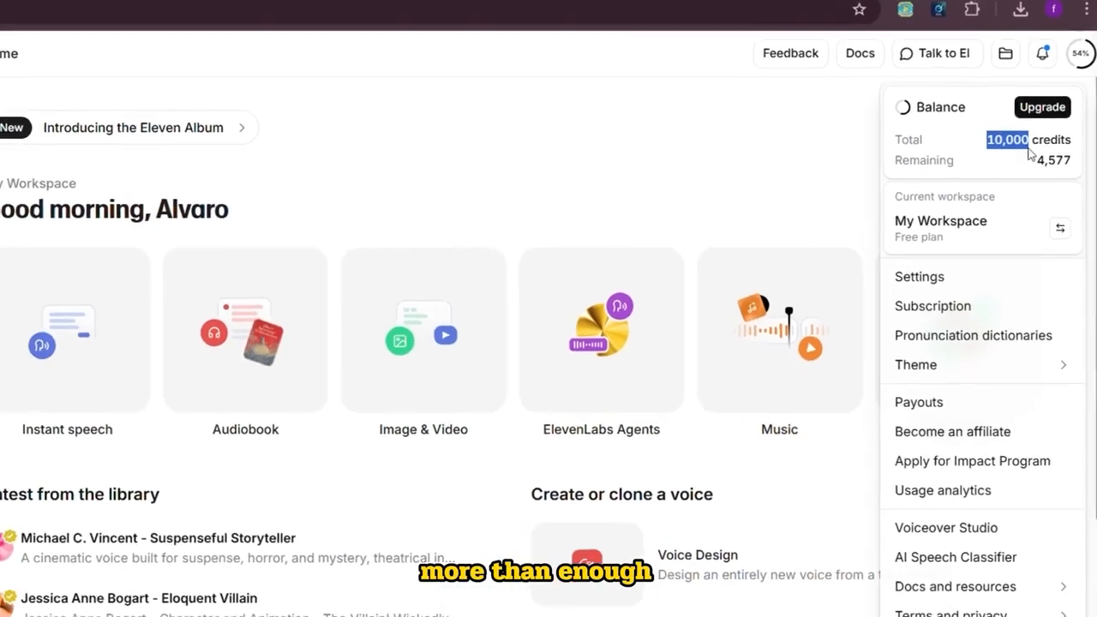
left_click(1013, 144)
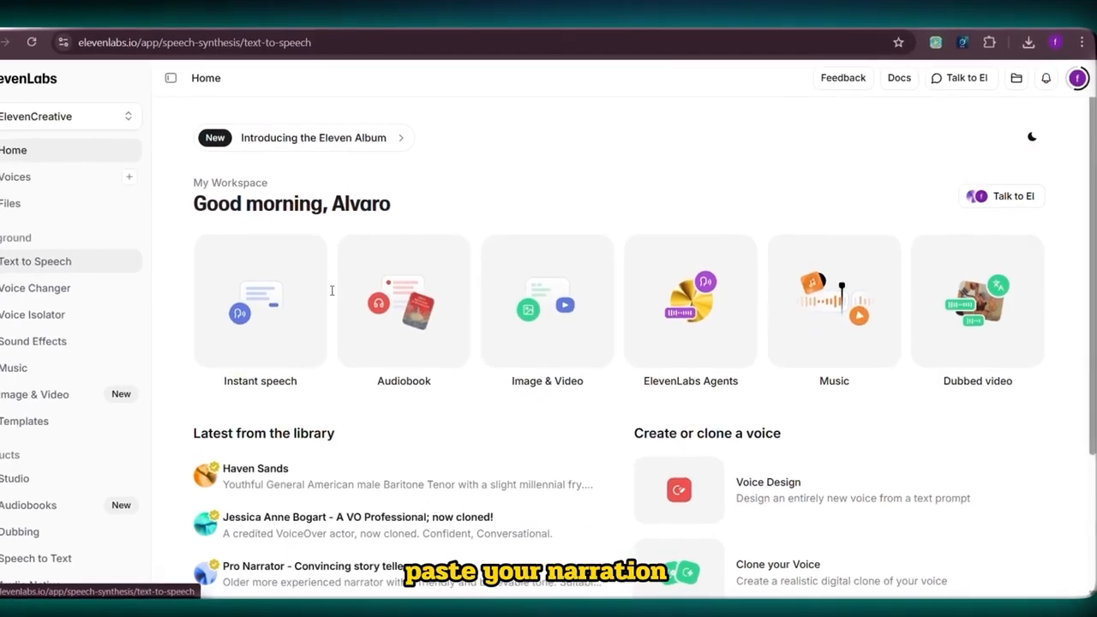
Open Text to Speech and paste the narration script into the text area.
left_click(17, 265)
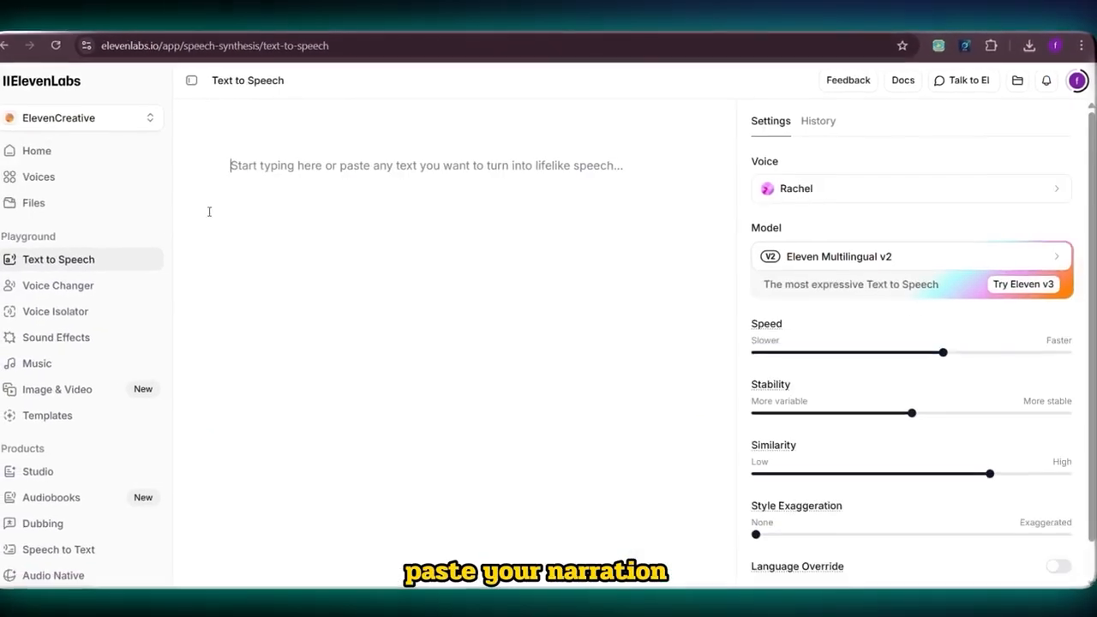
right_click(197, 164)
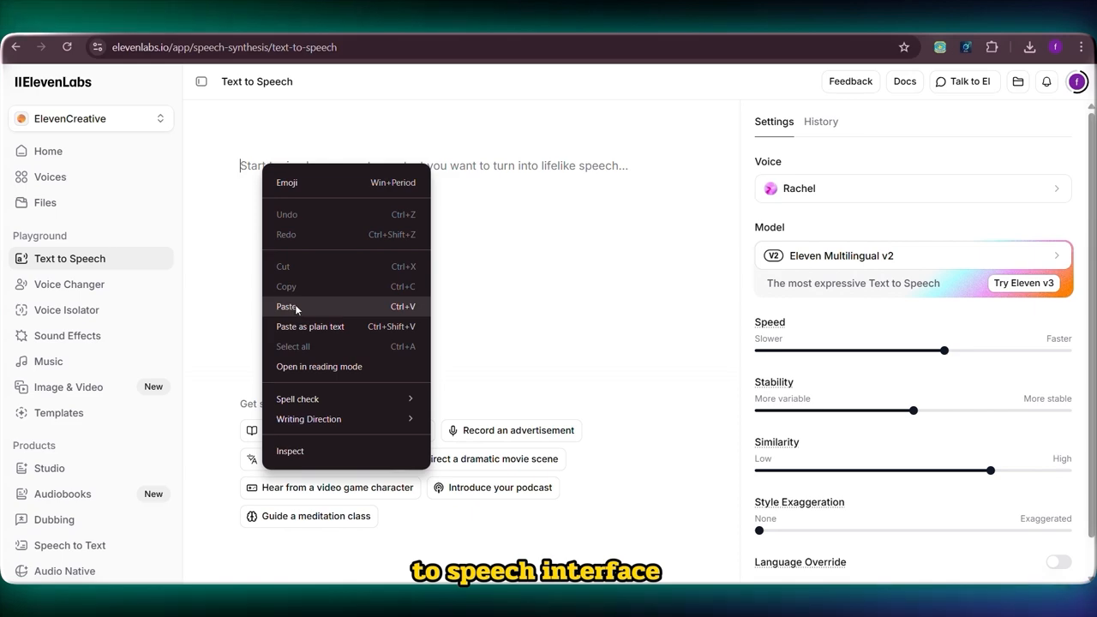
left_click(289, 306)
Open the voice selection for the narration and search for the voice "adam".
left_click(857, 188)
type("adam")
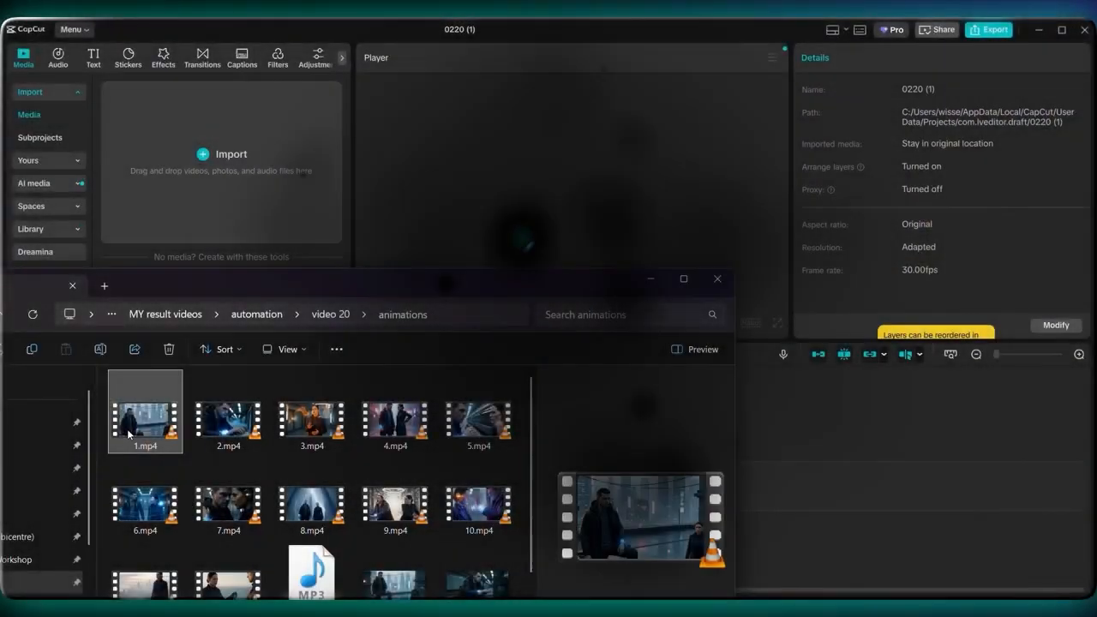
Switch to CapCut, import the numbered clips and the voice MP3 from the animations folder, and place animation voice.mp3 on the timeline.
left_click(311, 573, "shift")
left_click_drag(228, 420, 179, 204)
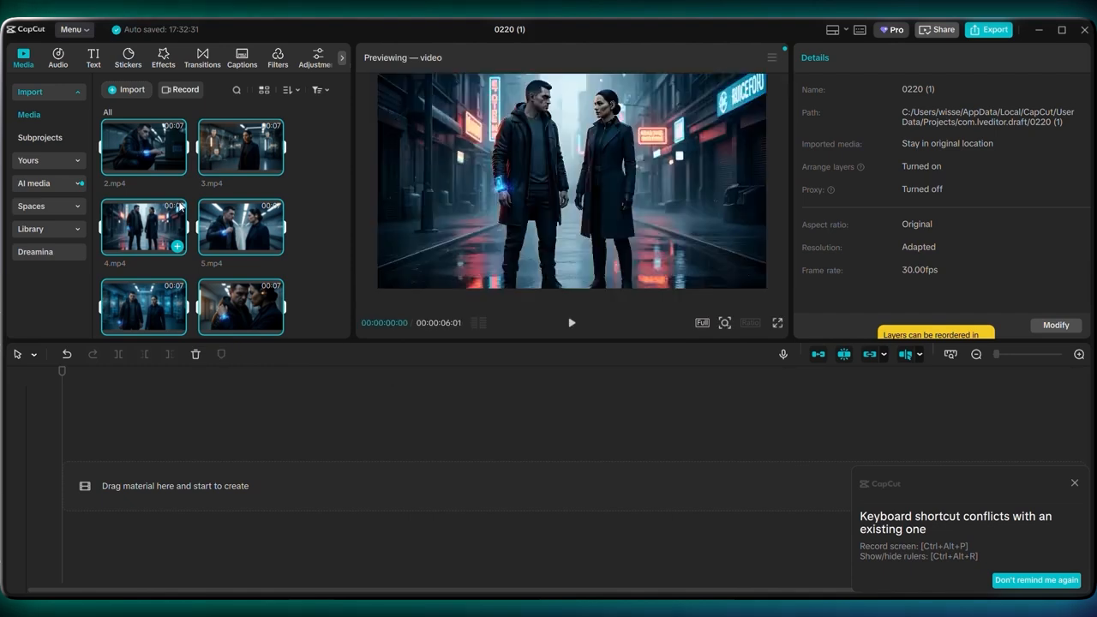
scroll(215, 260, "down", 4)
left_click_drag(240, 211, 132, 535)
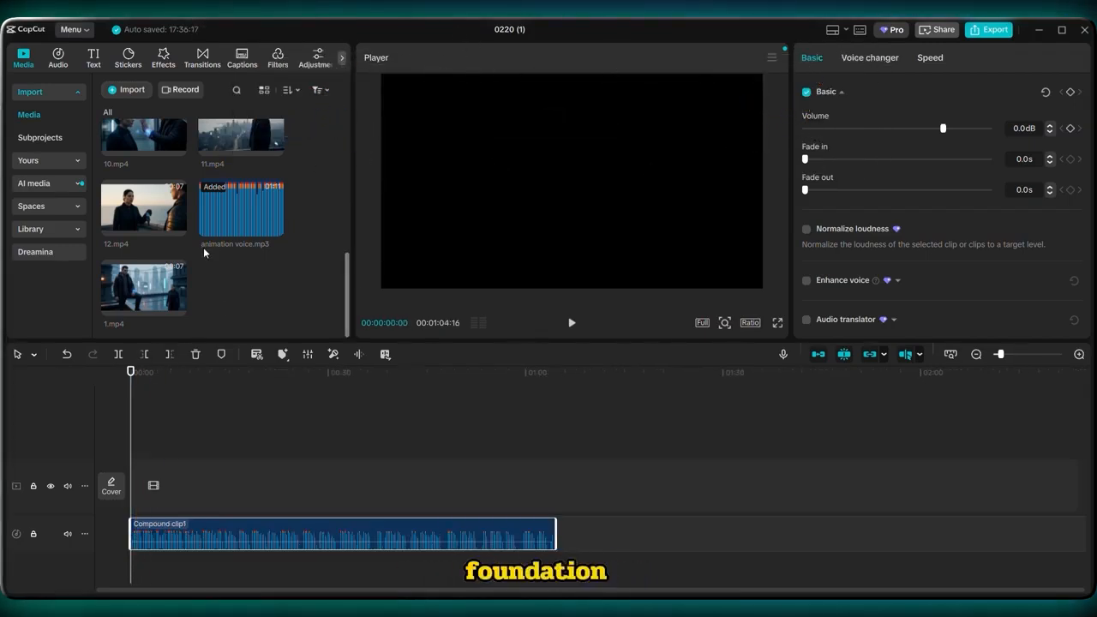
Place the numbered clips in order on the video track above the narration, starting with 1.mp4, and fit them to the voiceover.
left_click_drag(176, 306, 134, 495)
scroll(257, 223, "down", 3)
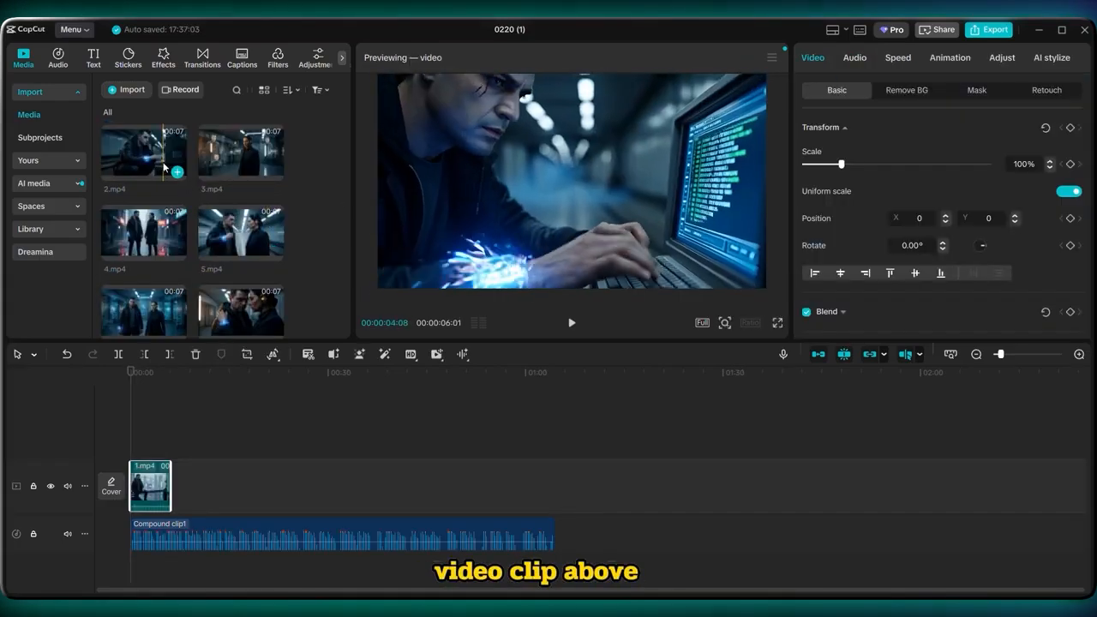
left_click(139, 180)
left_click_drag(171, 338, 184, 486)
left_click_drag(250, 143, 211, 487)
left_click_drag(144, 231, 266, 446)
left_click_drag(261, 486, 283, 486)
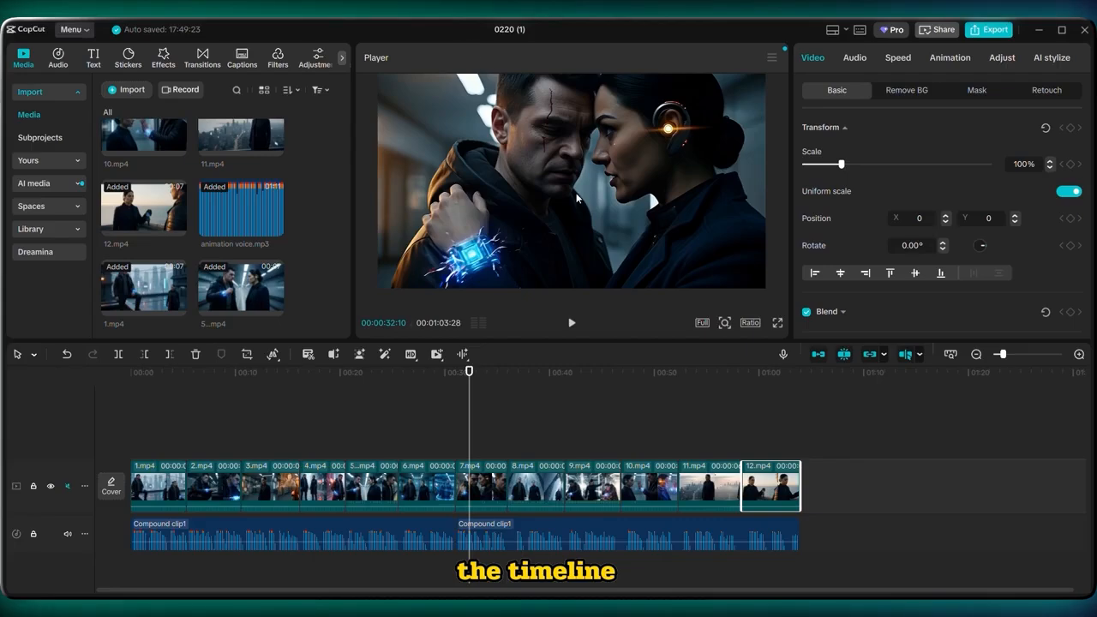
Add a Gradual Fade transition lasting 2.0 s between clips 1.mp4 and 2.mp4.
left_click(204, 57)
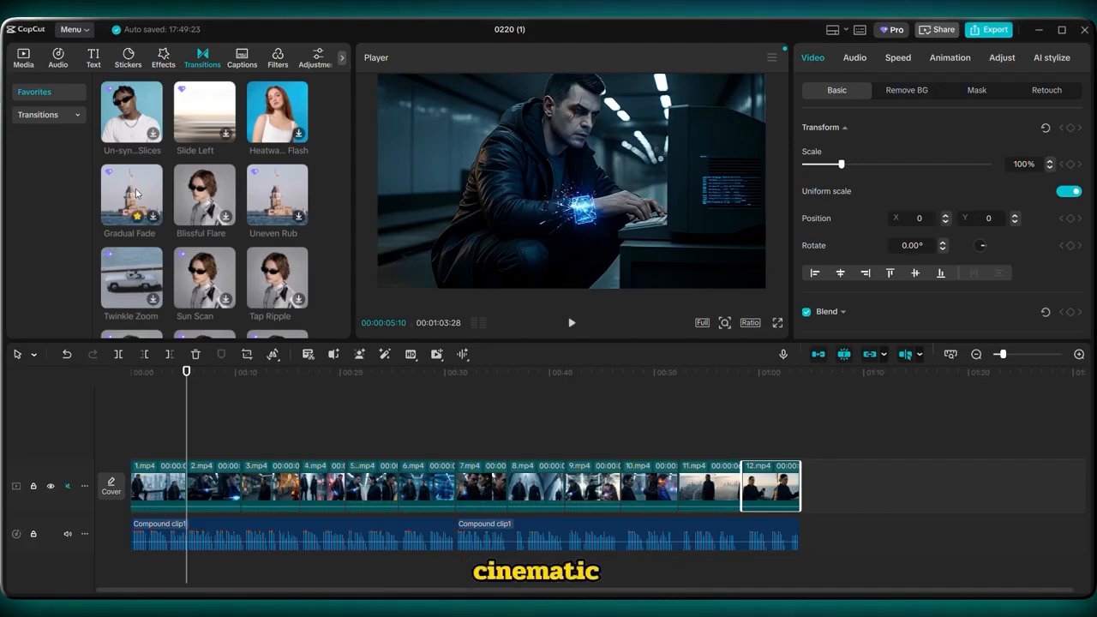
left_click_drag(136, 193, 202, 447)
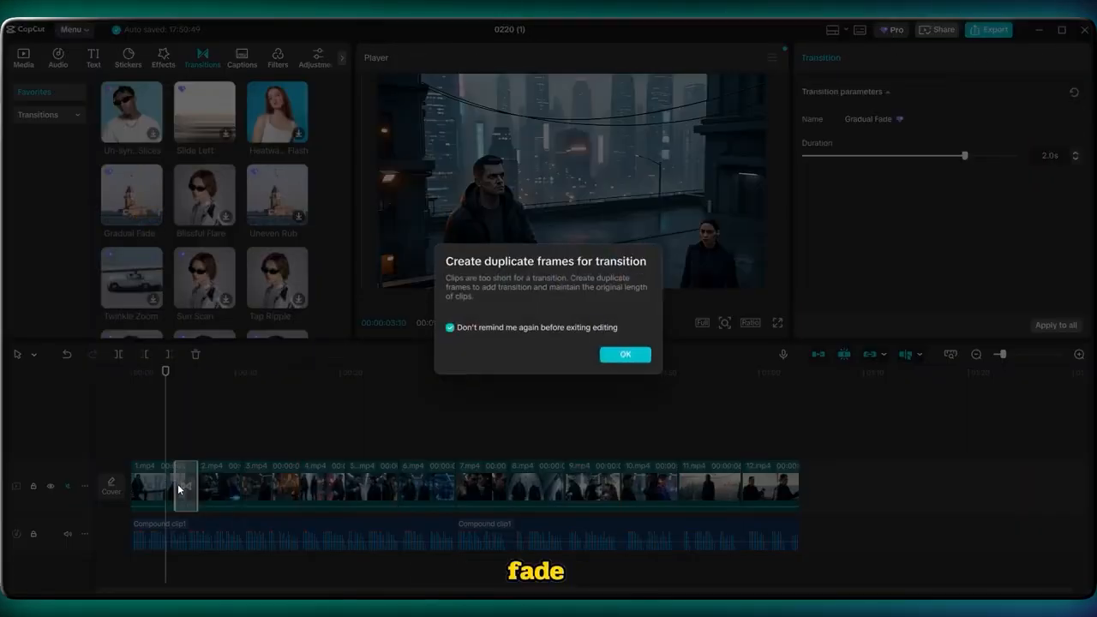
left_click(622, 355)
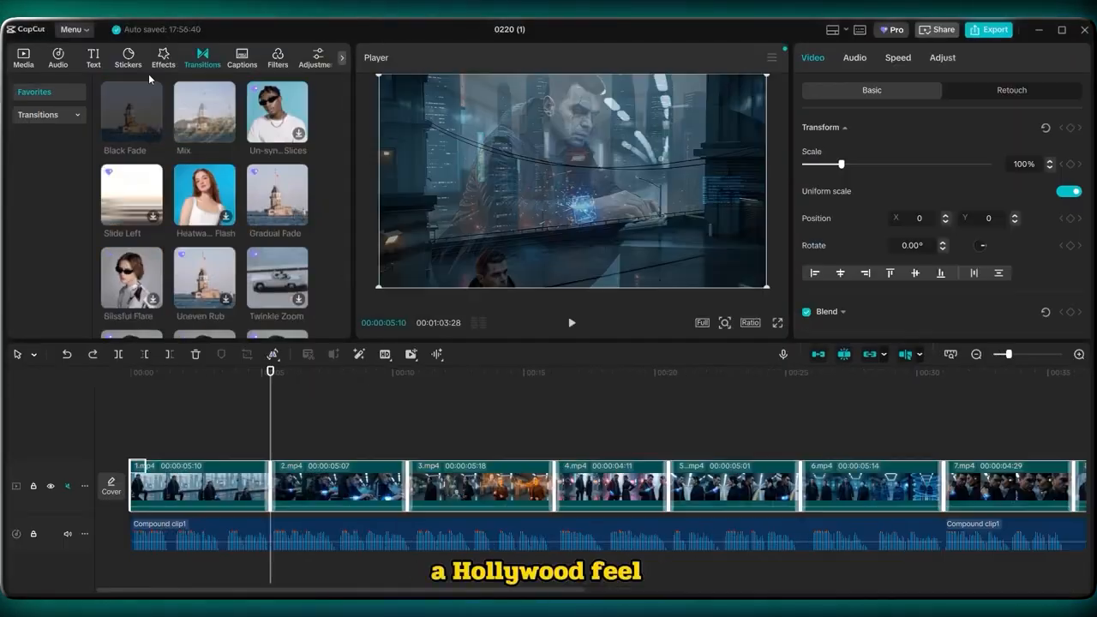
Generate English auto captions for the narration and style all of them in a bold font with a black stroke of thickness 78.
left_click(101, 69)
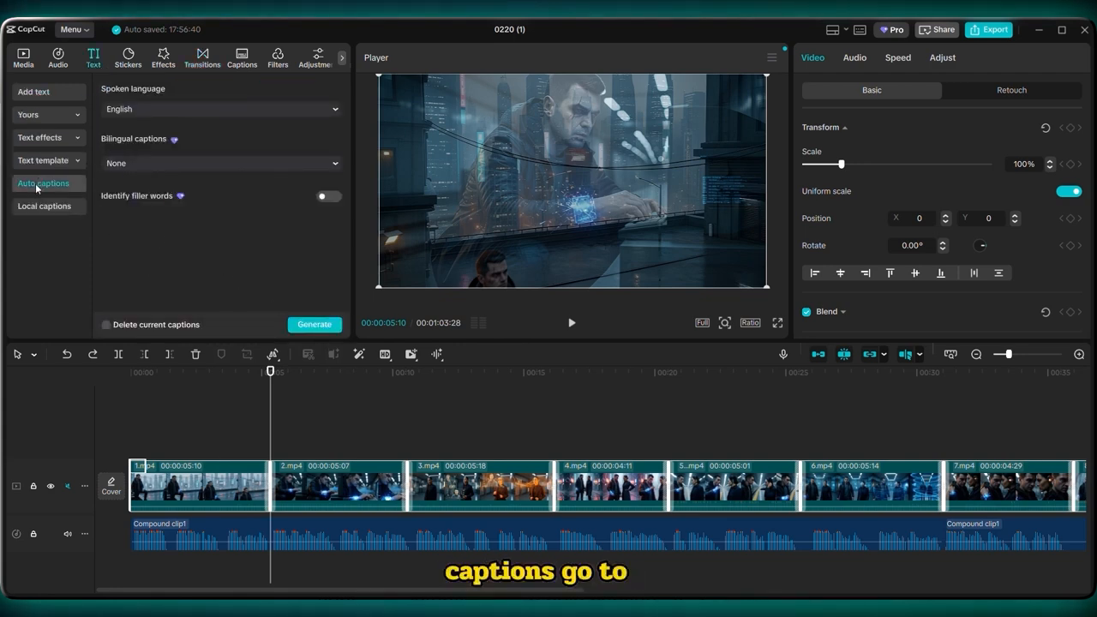
left_click(332, 324)
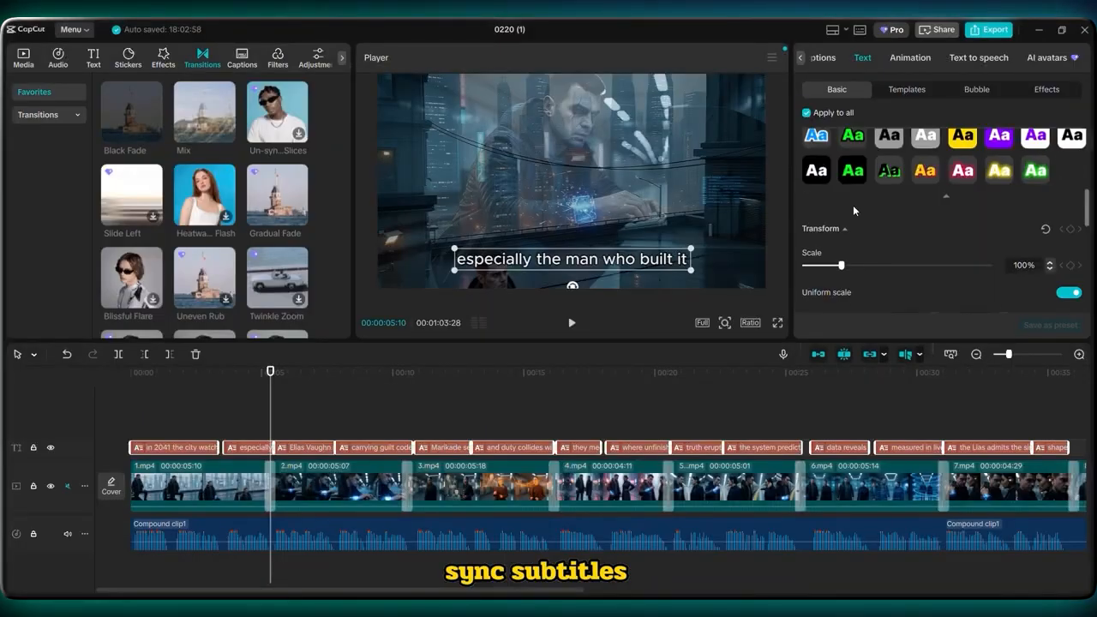
mouse_move(853, 210)
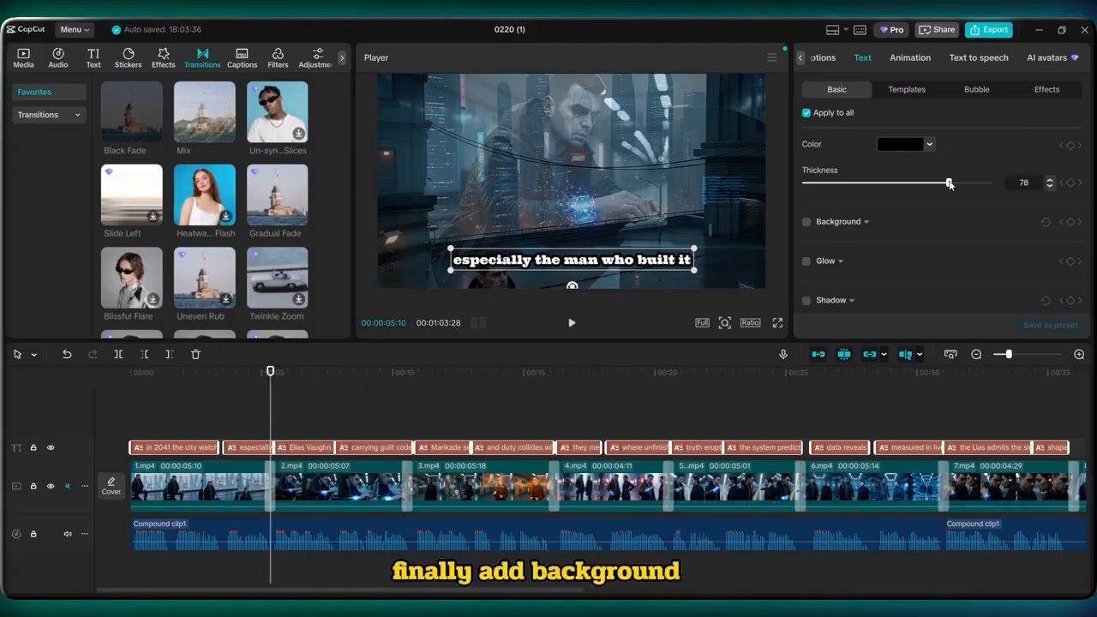
Find "cinematic" music, place Cinematic Soft Light on a track beneath the narration, and lower its volume to -23.2 dB.
left_click(71, 64)
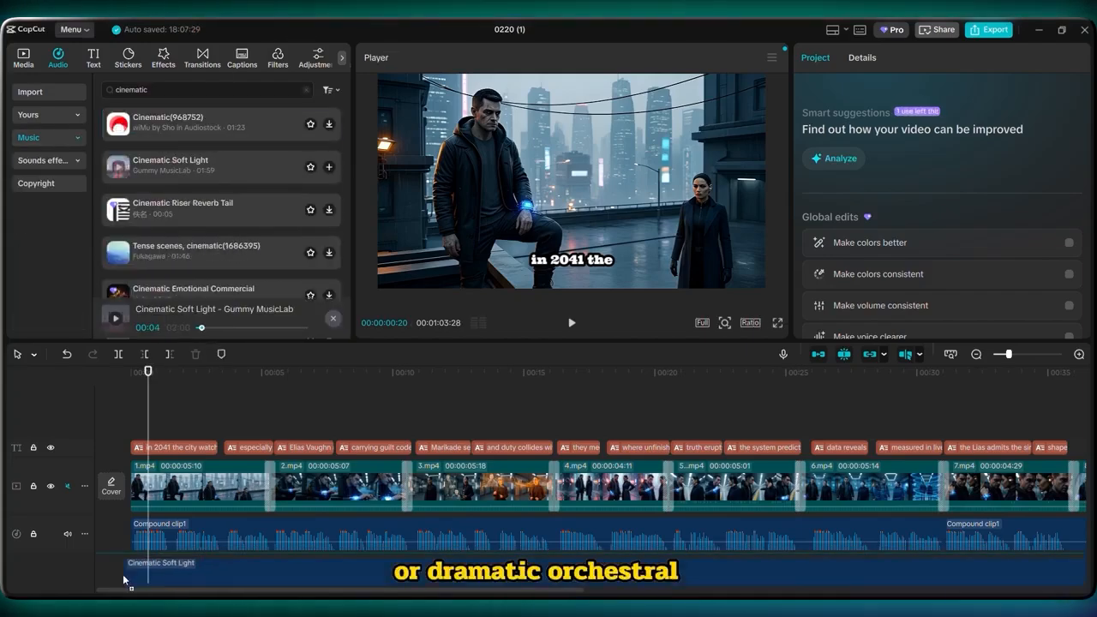
left_click_drag(127, 579, 128, 572)
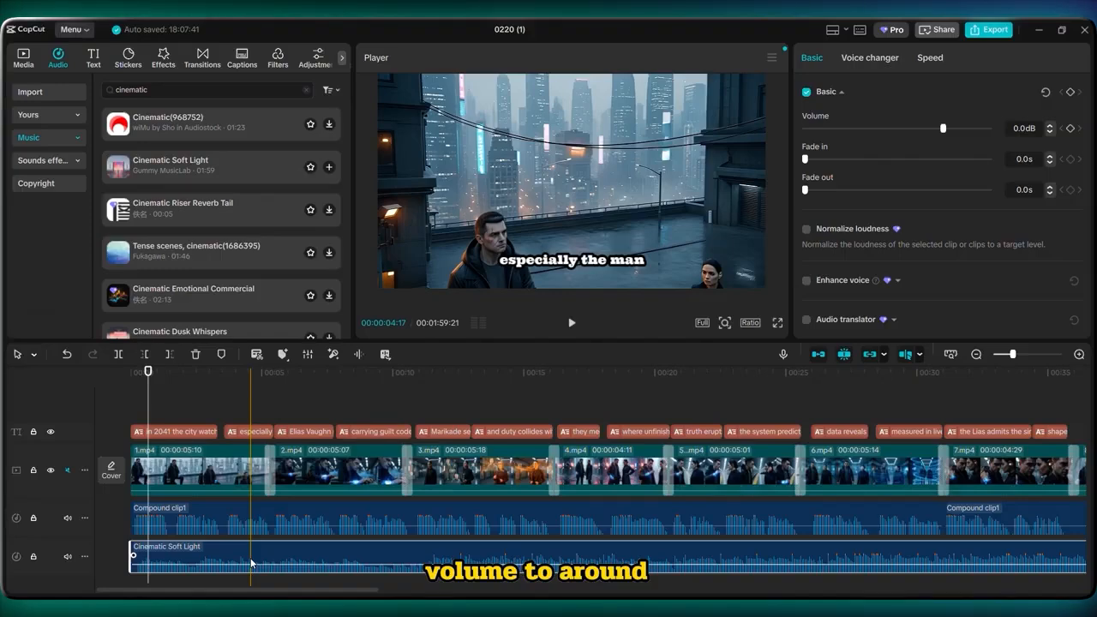
left_click_drag(943, 129, 920, 128)
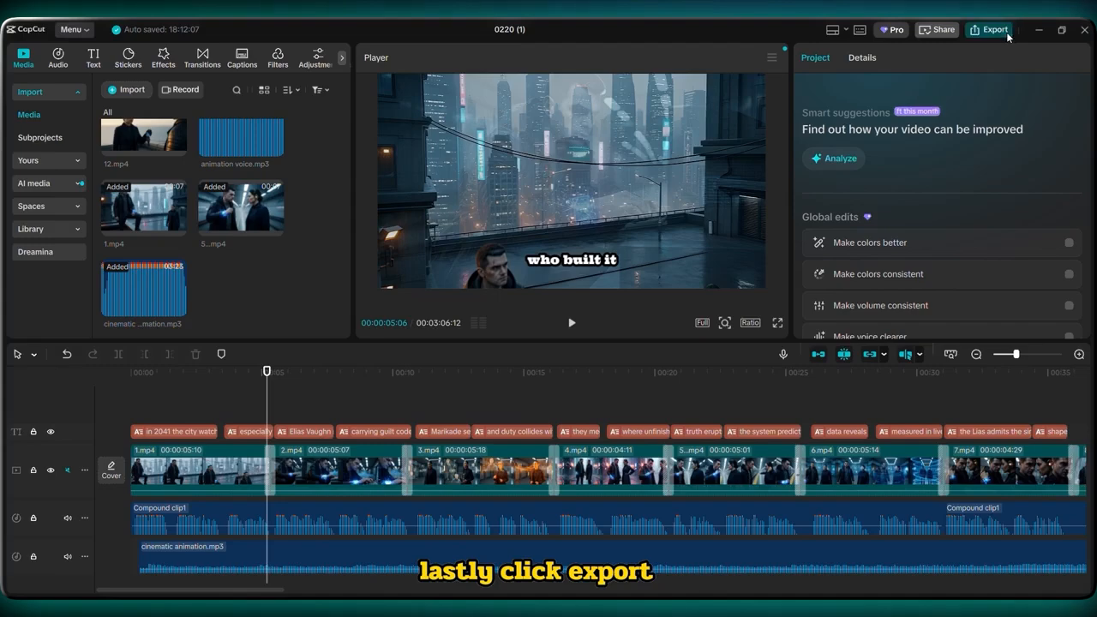
Export the finished video at 1080P resolution in mp4 format with H.264 codec and 30fps.
left_click(1005, 32)
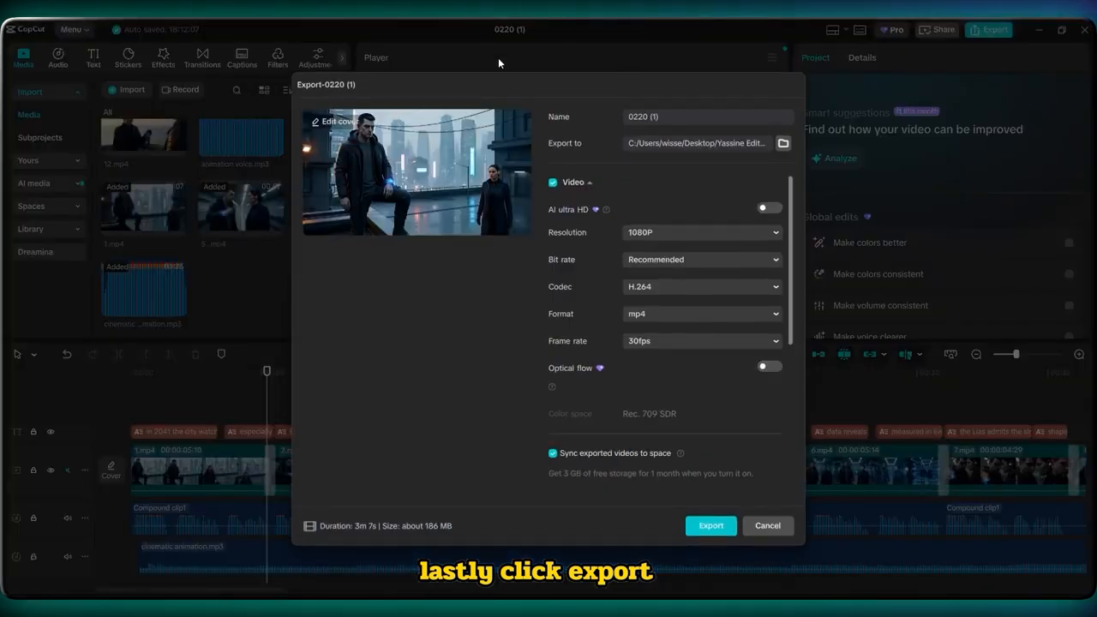
left_click(701, 232)
left_click(674, 310)
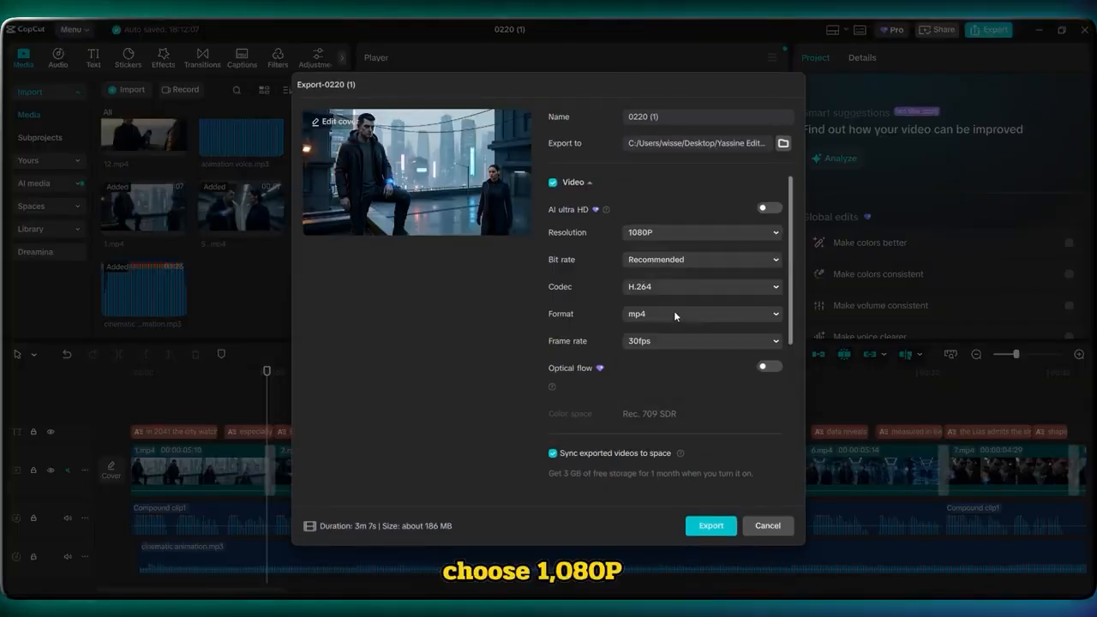
left_click(710, 525)
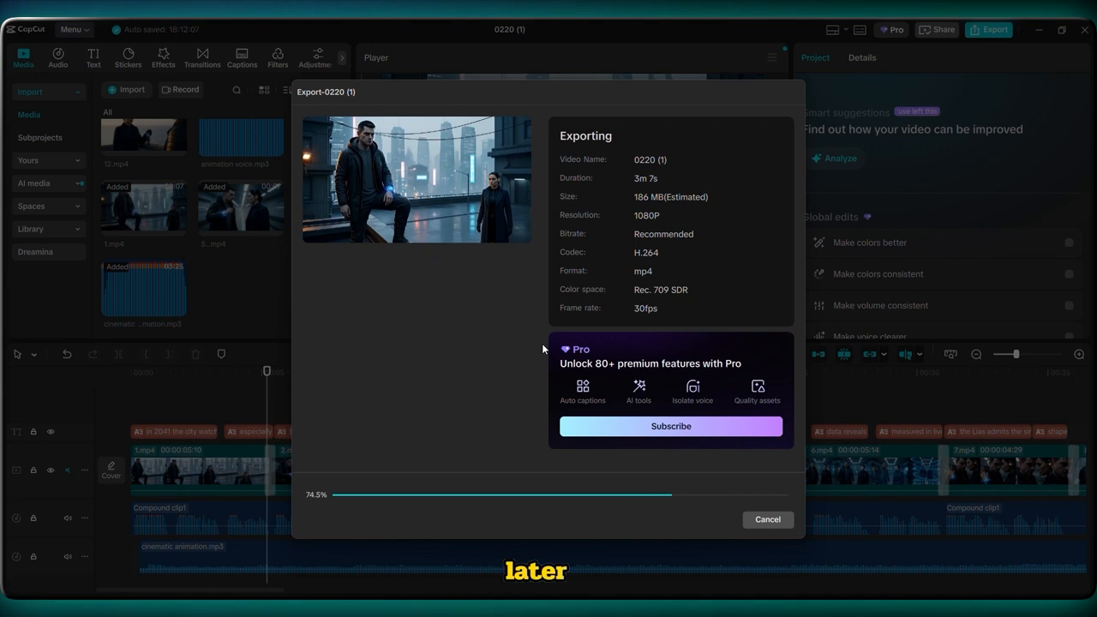